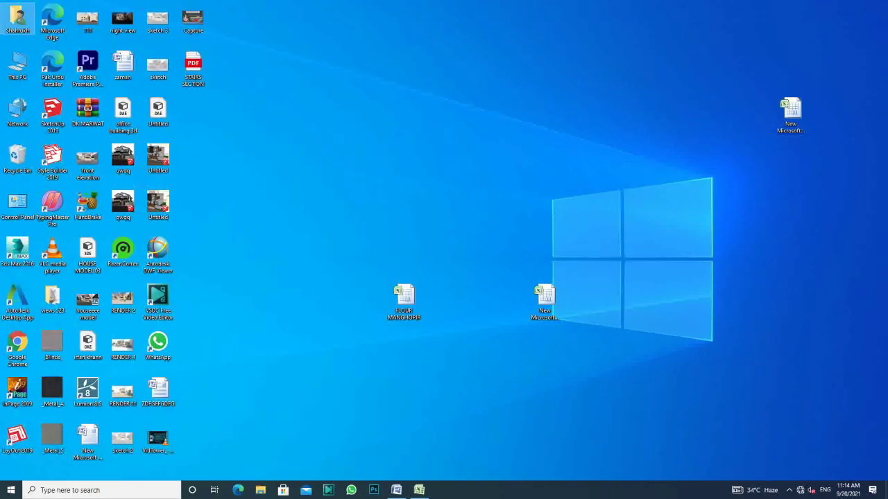
# - Restore the minimized zaman2 workbook from the Excel taskbar preview
pyautogui.moveTo(419, 490)
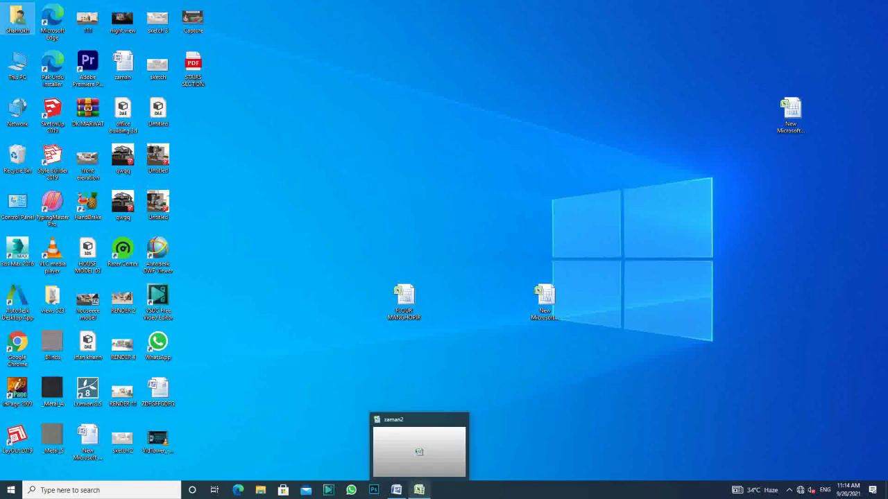
pyautogui.click(419, 489)
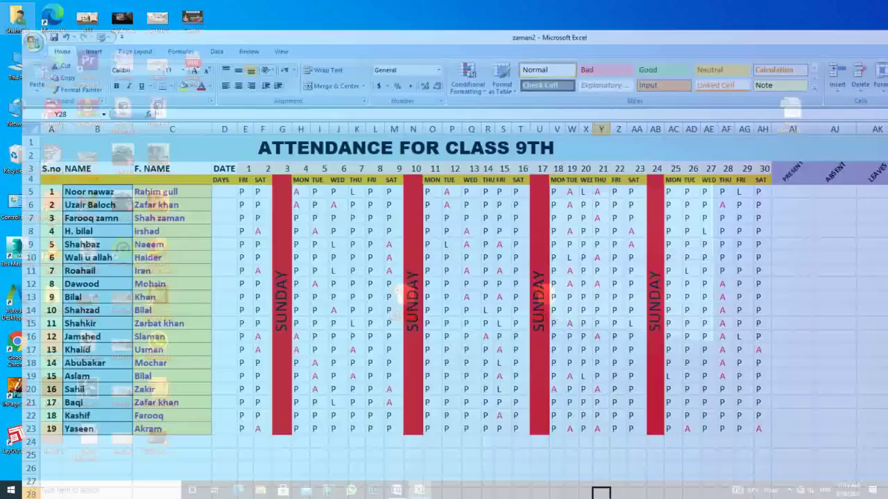
pyautogui.click(266, 379)
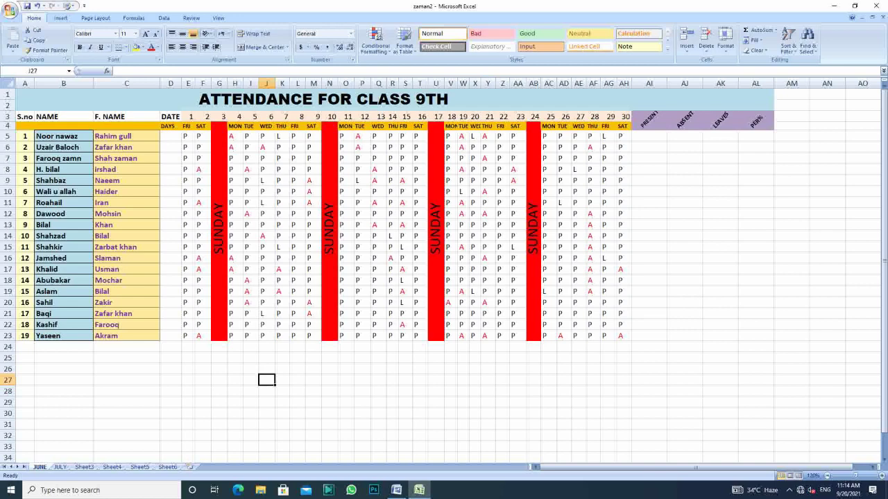
pyautogui.click(126, 368)
pyautogui.click(126, 391)
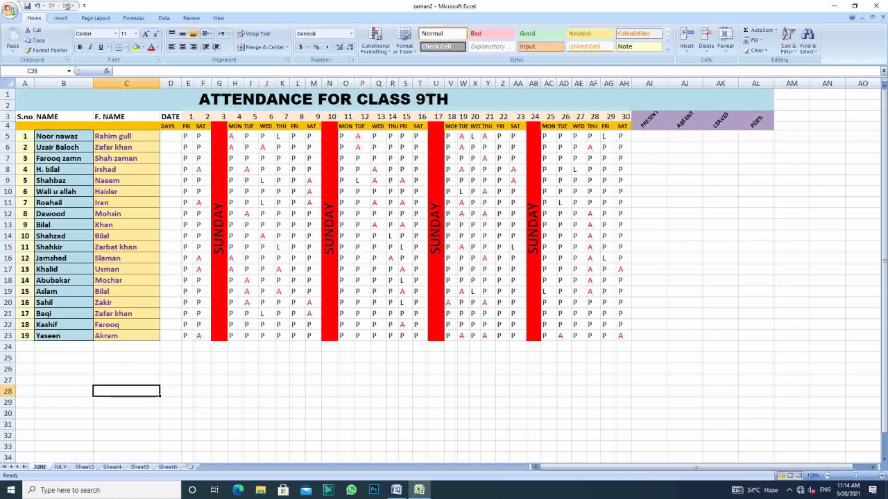
pyautogui.click(203, 368)
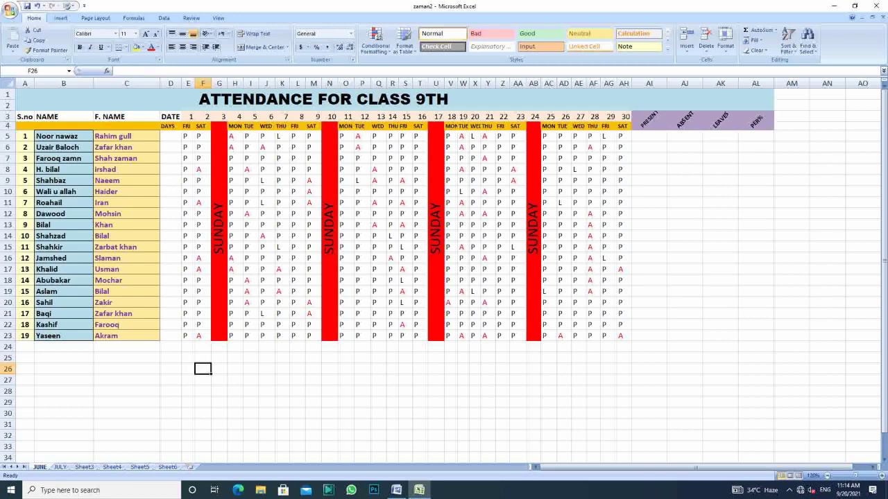
pyautogui.click(236, 357)
pyautogui.click(251, 357)
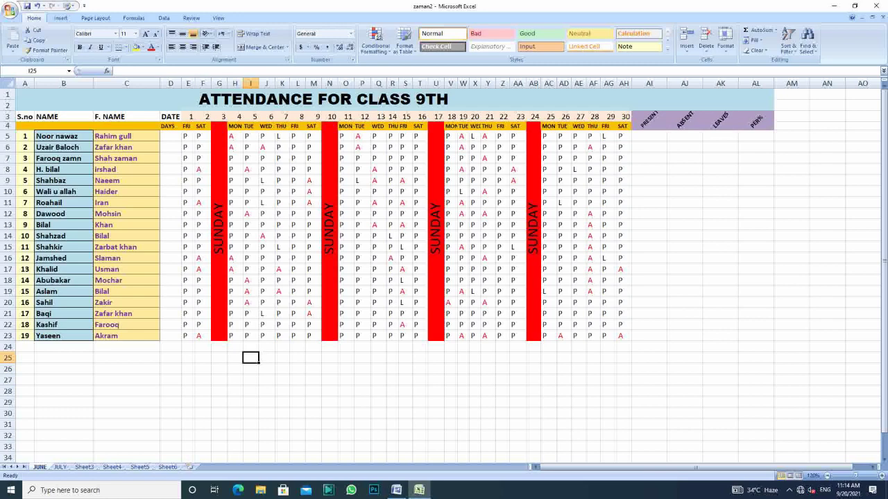
pyautogui.click(170, 357)
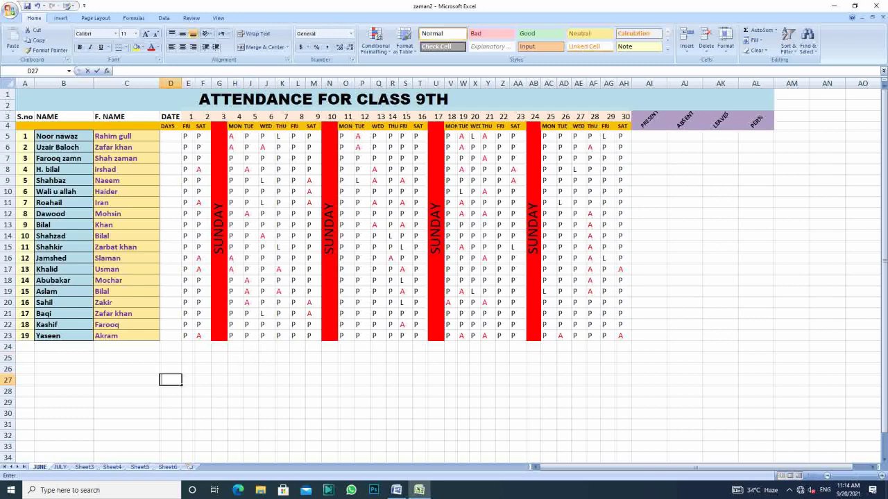
pyautogui.click(126, 358)
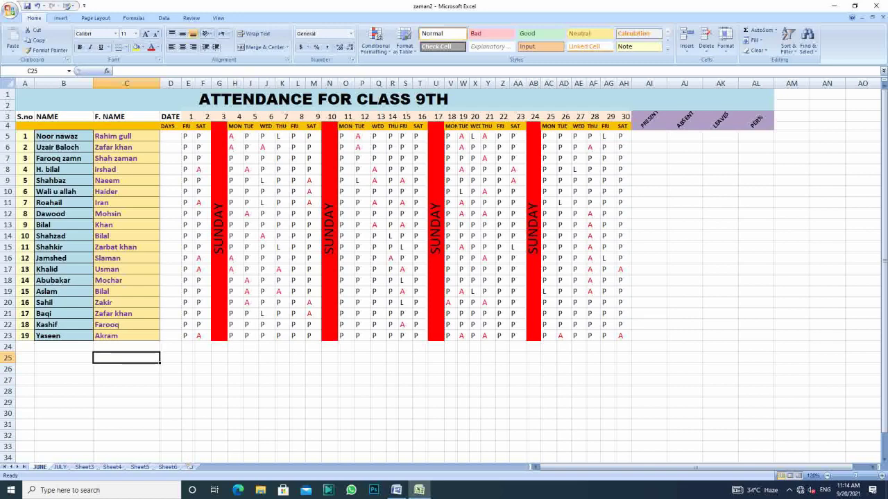
pyautogui.click(345, 368)
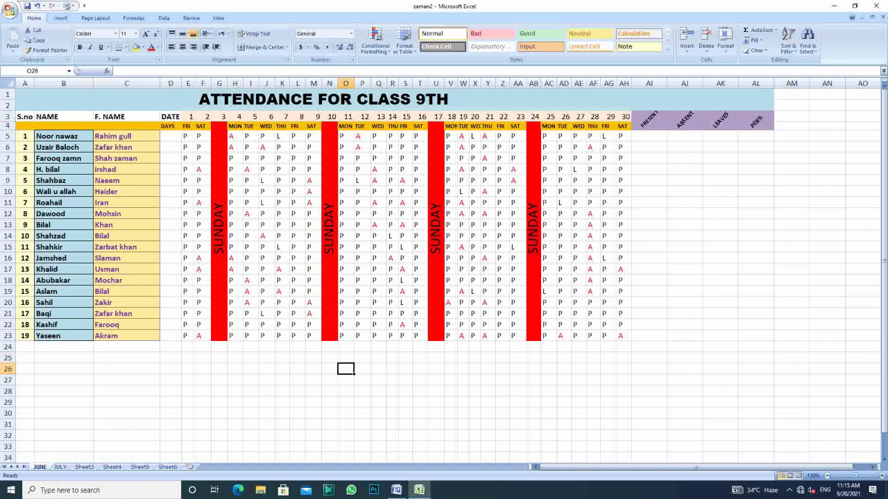
pyautogui.click(89, 137)
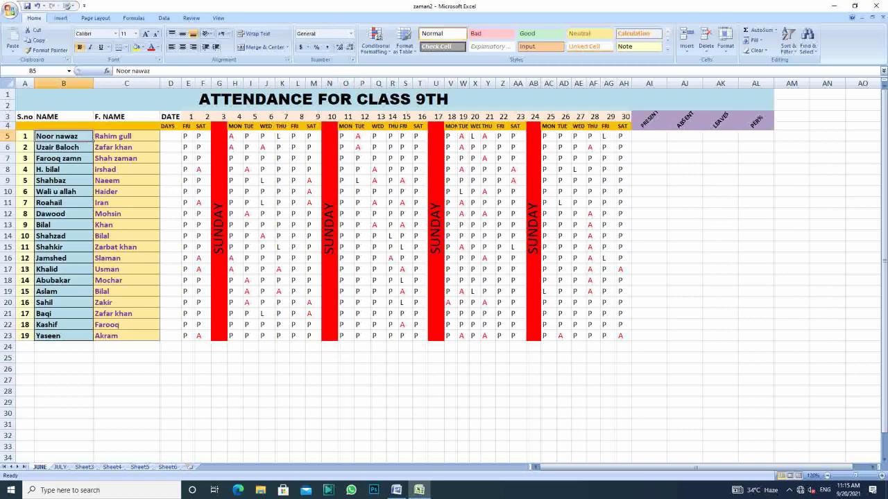
pyautogui.click(32, 137)
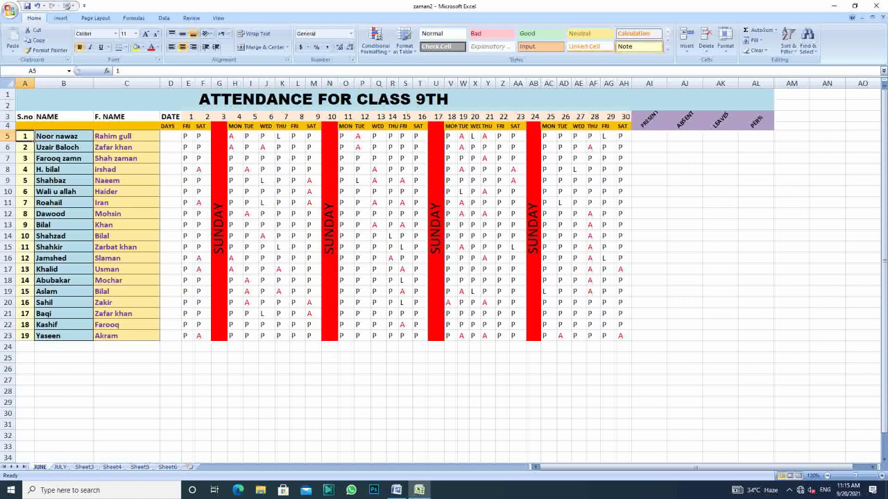
pyautogui.click(25, 117)
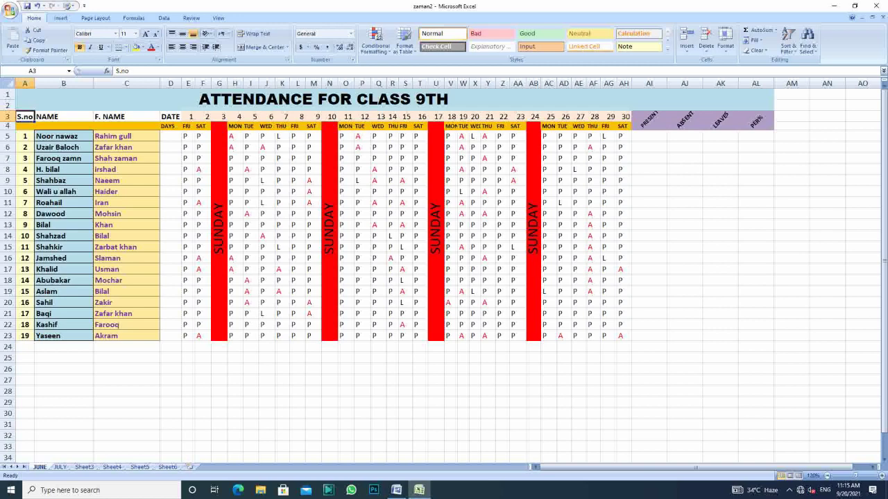
pyautogui.click(63, 116)
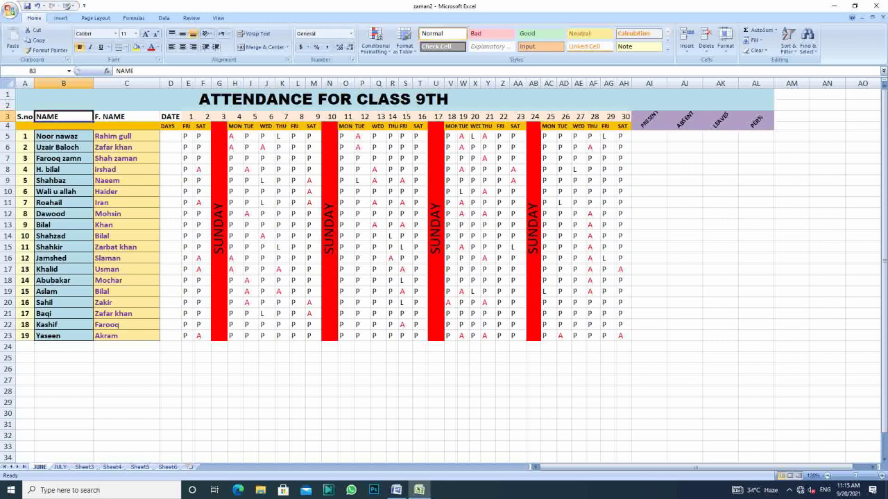
pyautogui.click(126, 116)
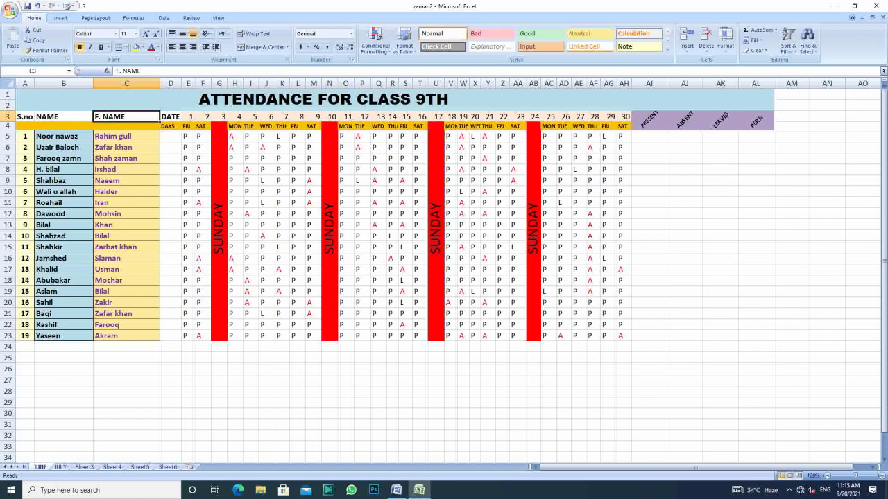
pyautogui.click(170, 116)
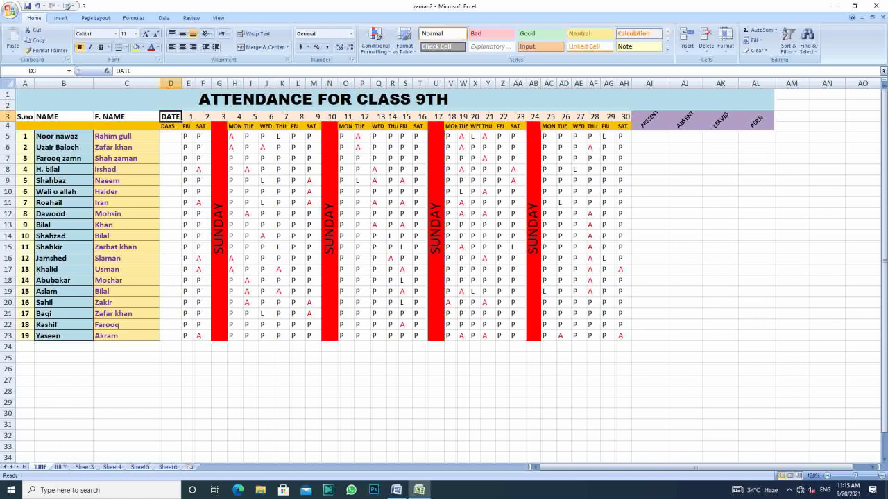
pyautogui.click(170, 126)
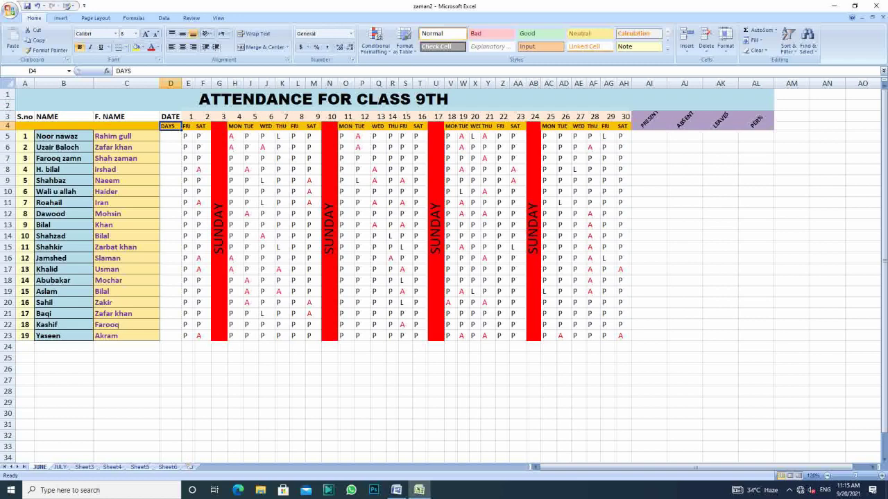
pyautogui.click(187, 125)
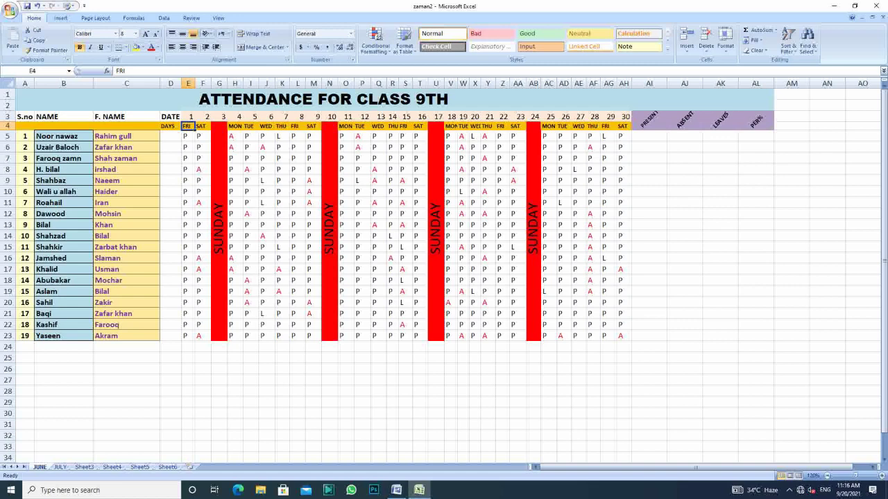
pyautogui.click(219, 381)
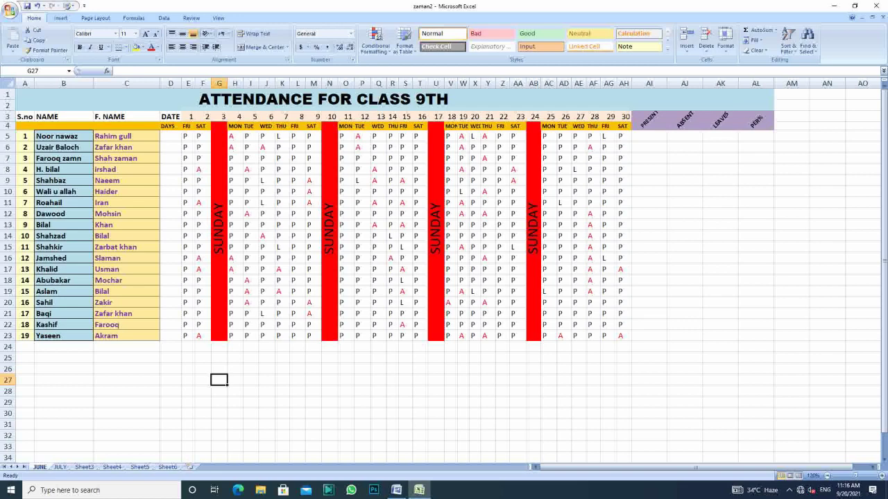
pyautogui.click(218, 358)
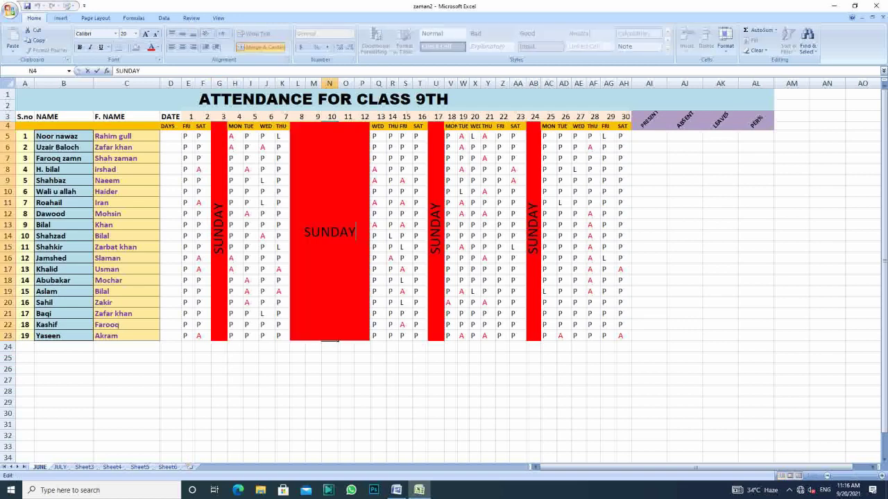
pyautogui.click(362, 369)
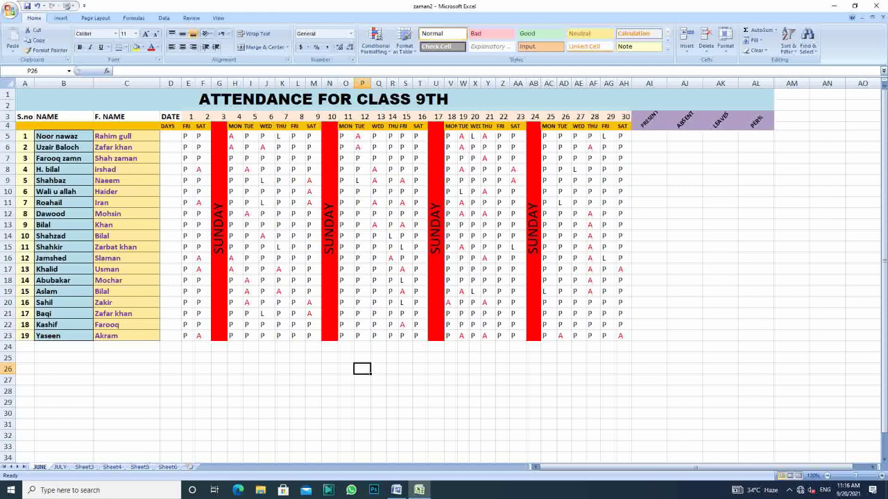
pyautogui.click(185, 136)
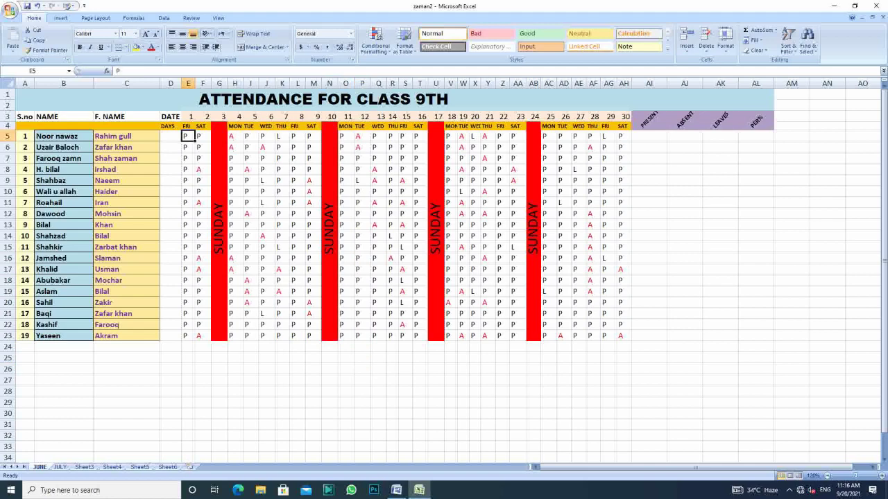
pyautogui.click(202, 136)
pyautogui.click(202, 147)
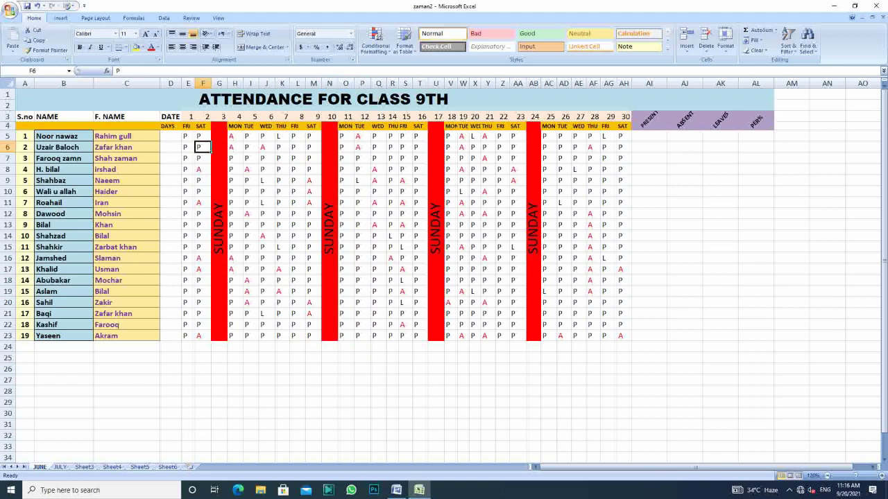
pyautogui.click(563, 213)
pyautogui.click(578, 203)
pyautogui.click(579, 180)
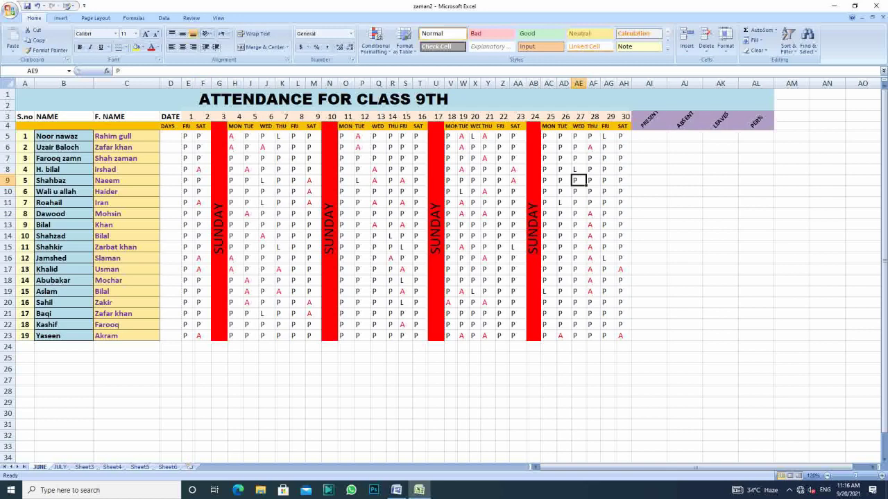
pyautogui.click(623, 358)
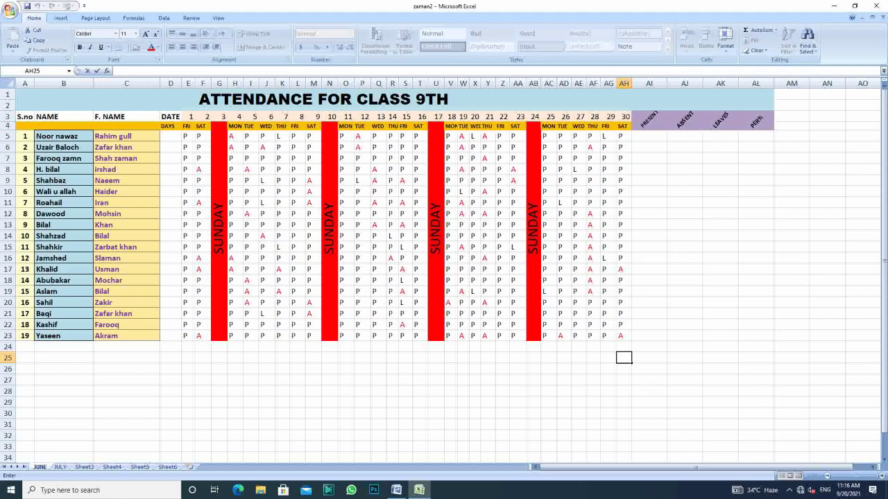
pyautogui.click(650, 136)
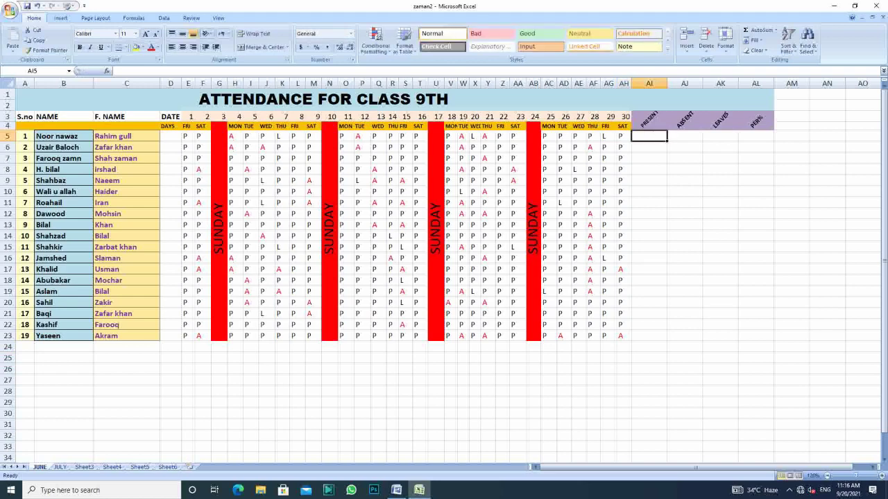
pyautogui.click(684, 214)
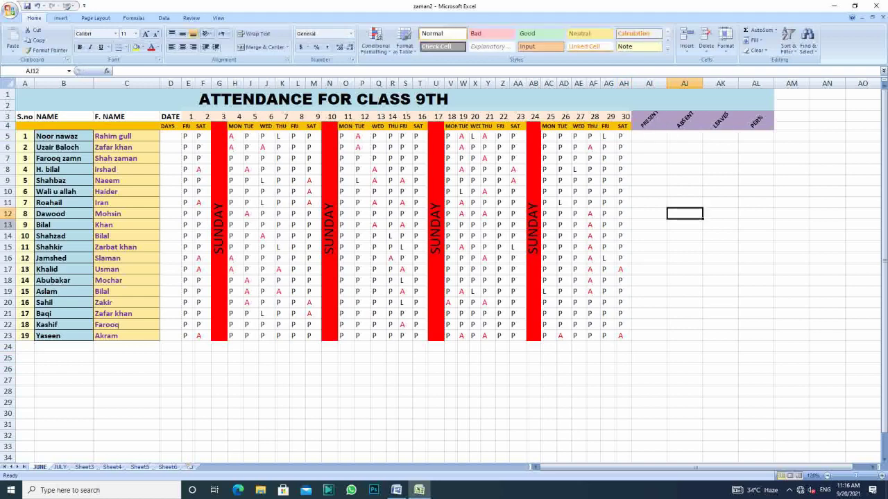
pyautogui.click(649, 136)
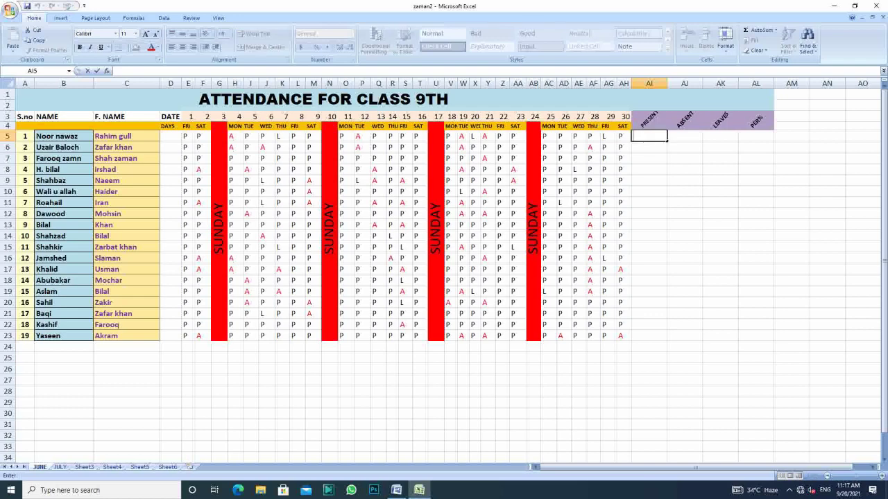
pyautogui.press('Escape')
# - Enter =COUNTIF(E5:AH5,"P") in AI5, giving 19 present days for the first student
pyautogui.write('+')
pyautogui.press('BackSpace')
pyautogui.write('=c')
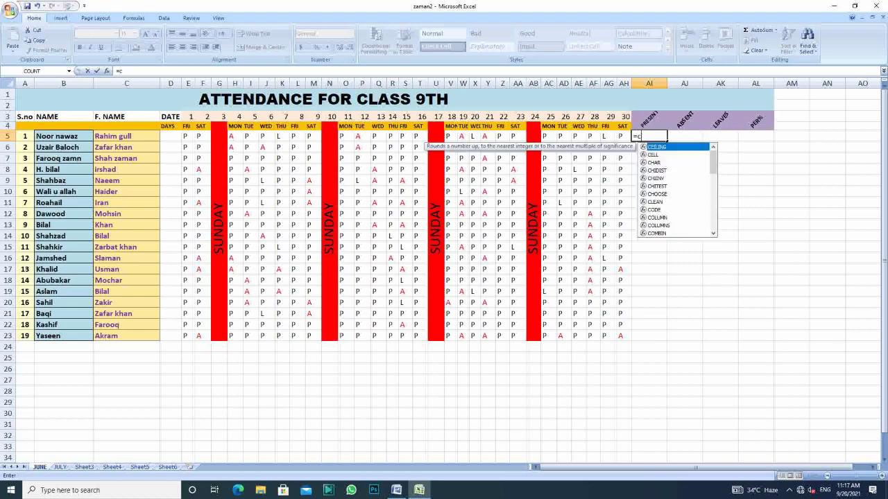
pyautogui.write('ount')
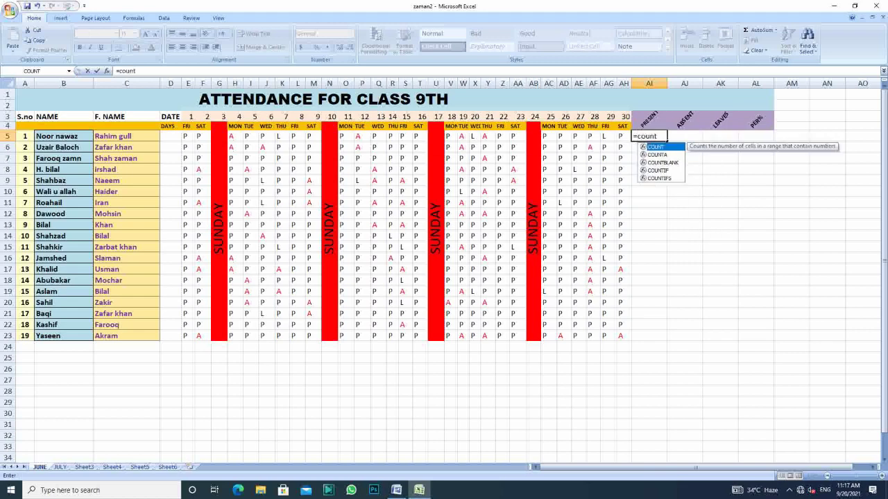
pyautogui.press('BackSpace')
pyautogui.press('BackSpace')
pyautogui.press('BackSpace')
pyautogui.press('BackSpace')
pyautogui.write('C')
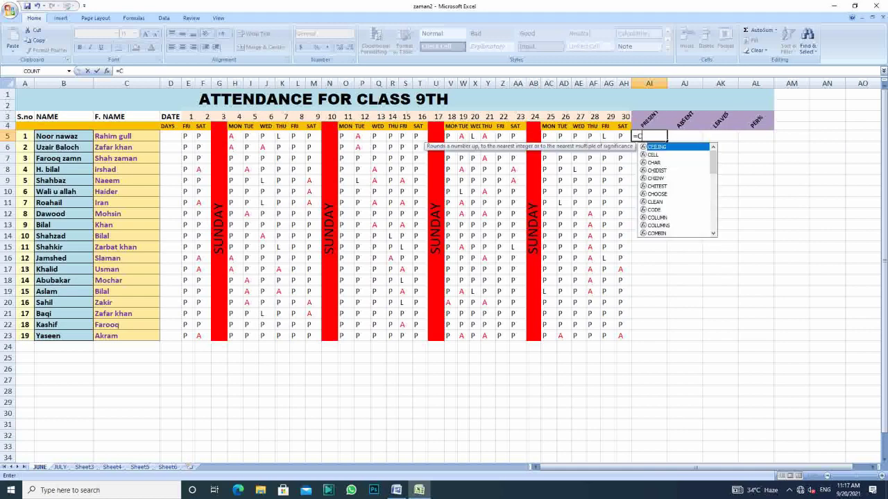
pyautogui.write('OUNT')
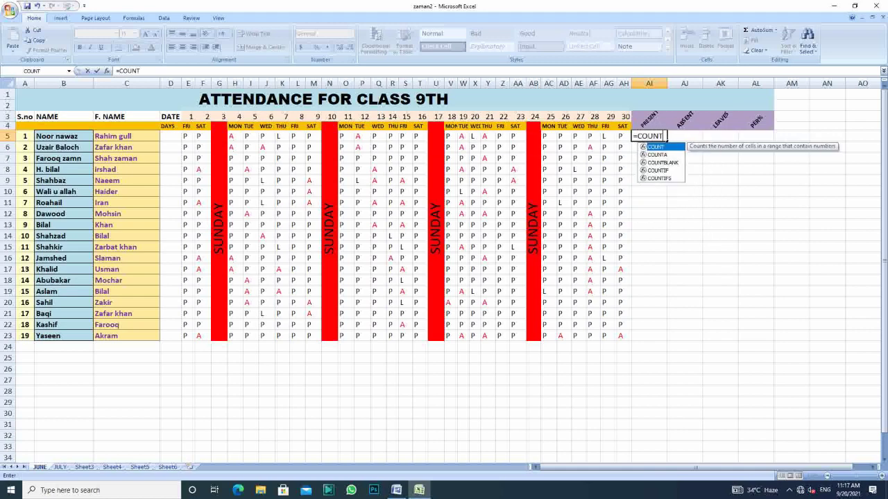
pyautogui.write('IF')
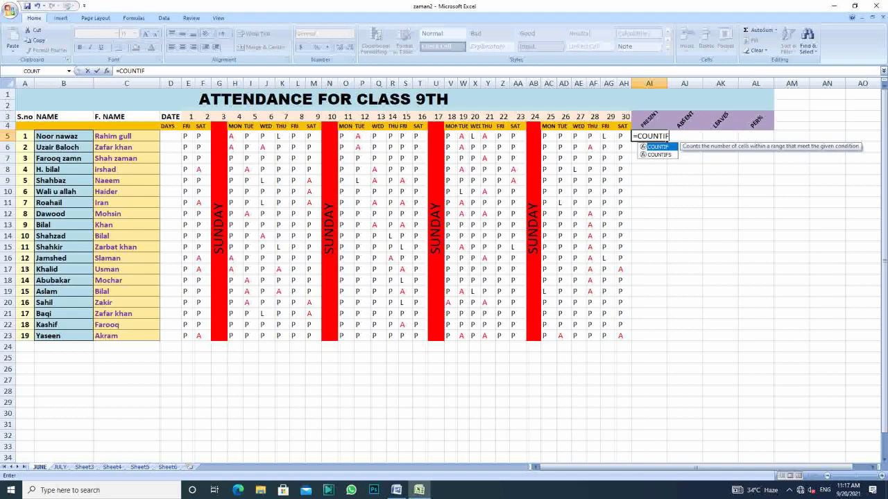
pyautogui.write('(')
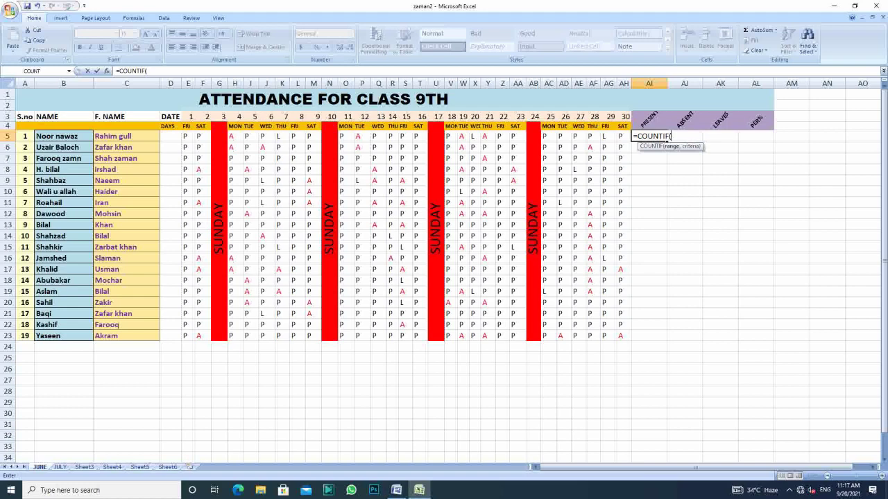
pyautogui.click(186, 136)
pyautogui.press('Left')
pyautogui.write('E')
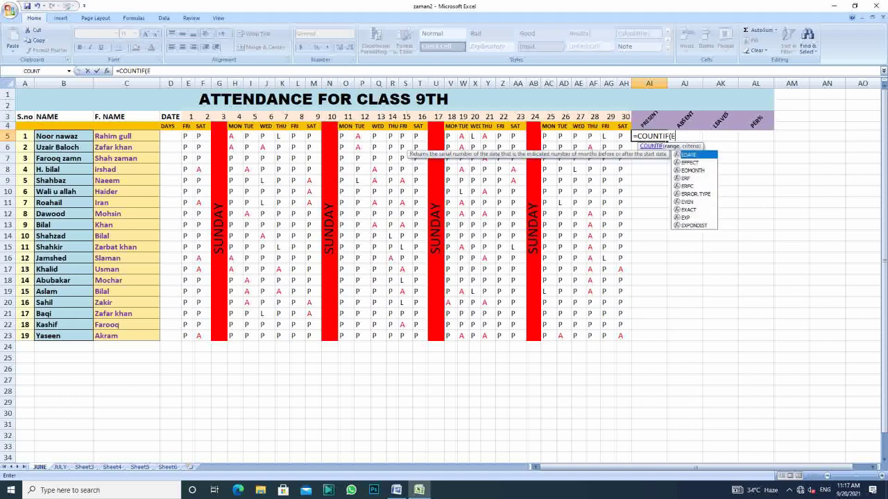
pyautogui.write('5')
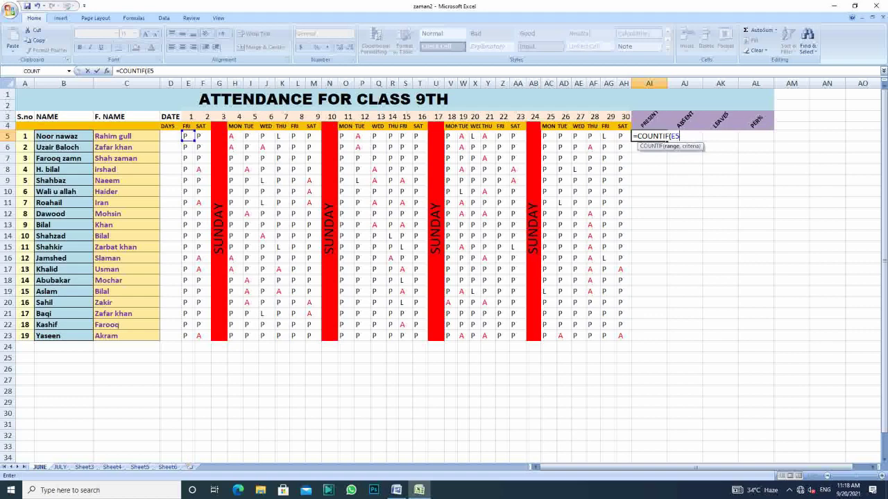
pyautogui.write(':')
pyautogui.write('AH5')
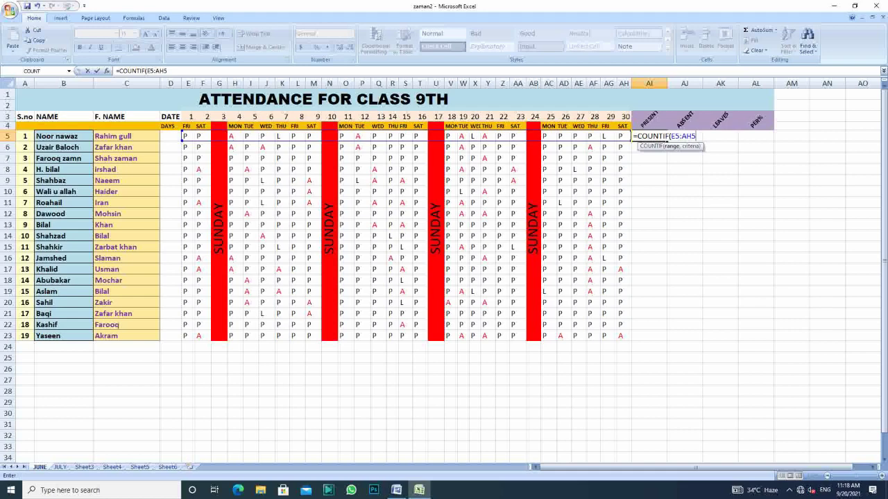
pyautogui.write(',')
pyautogui.write('"')
pyautogui.write('P')
pyautogui.write('"')
pyautogui.write(')')
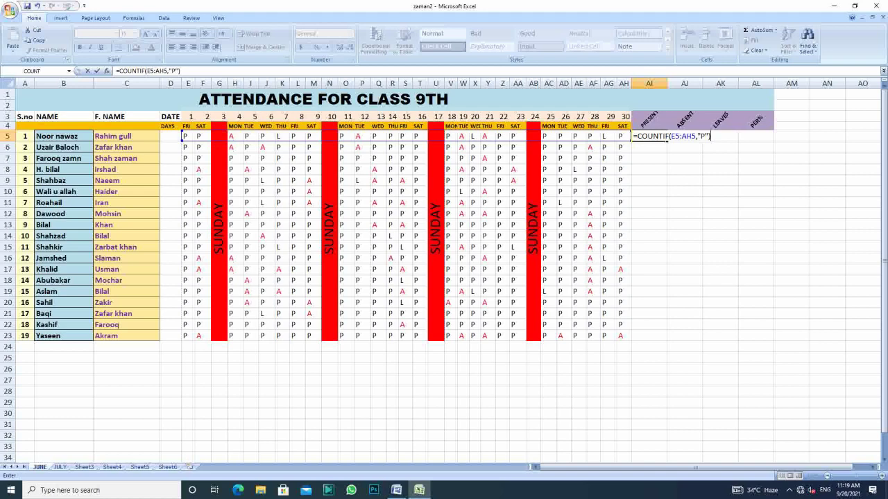
pyautogui.press('Return')
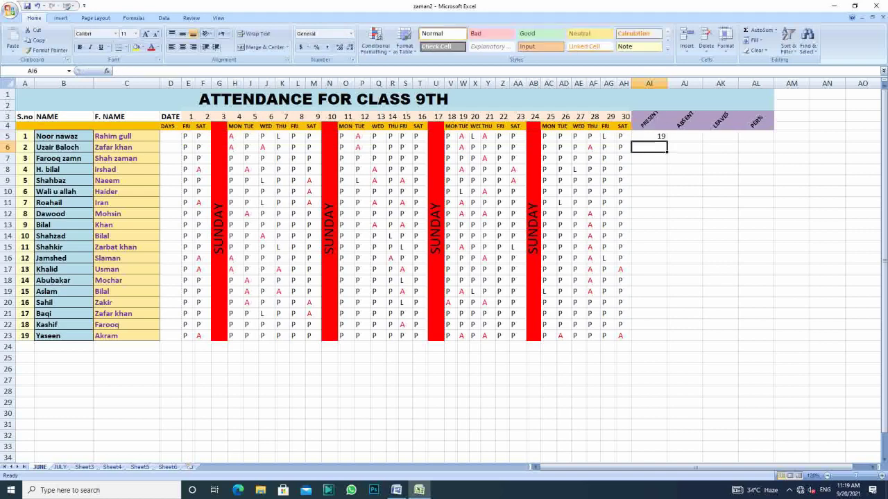
# - Review the AI5 present-count formula without changing it
pyautogui.press('Up')
pyautogui.press('Down')
pyautogui.click(650, 136)
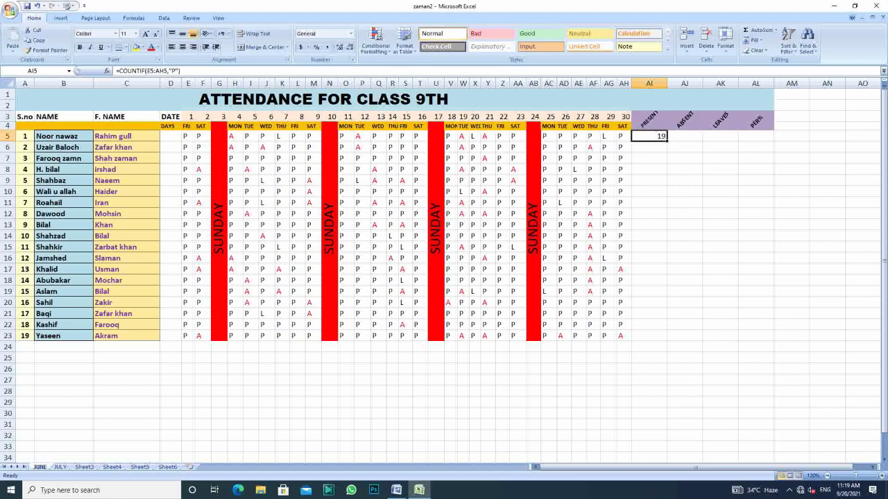
pyautogui.press('Down')
pyautogui.press('Up')
pyautogui.press('F2')
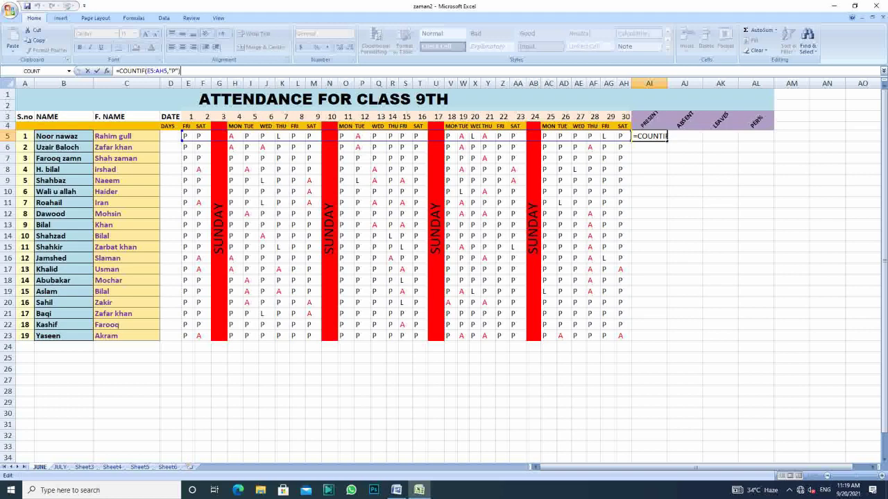
pyautogui.press('Escape')
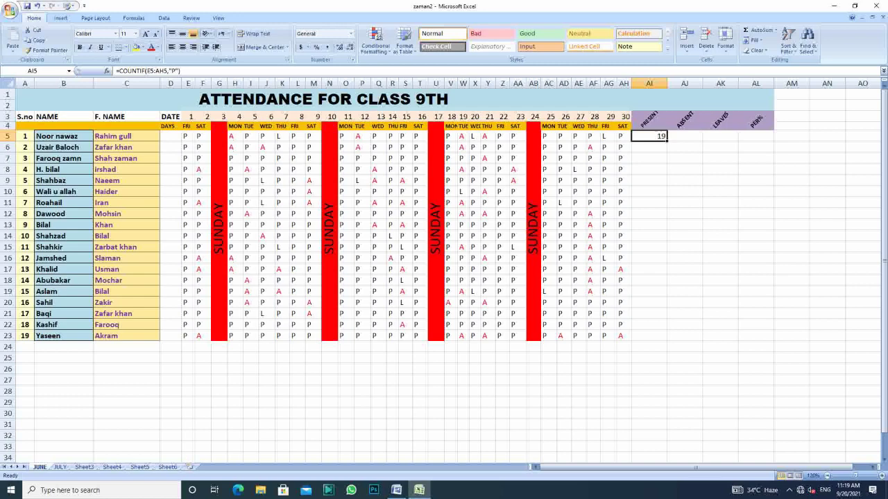
# - Fill the present-count formula down AI5:AI23 and verify the copied formula in AI12 uses row 12
pyautogui.moveTo(667, 141); pyautogui.dragTo(666, 340)
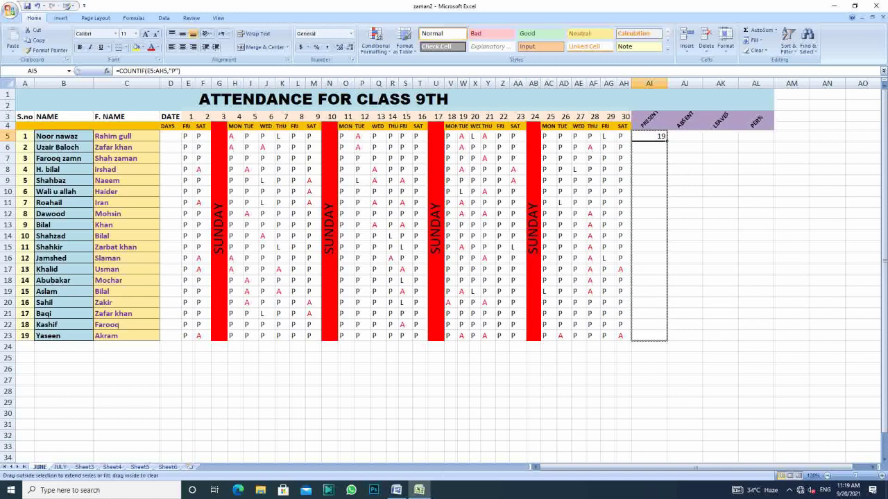
pyautogui.moveTo(666, 340); pyautogui.dragTo(666, 340)
pyautogui.click(684, 147)
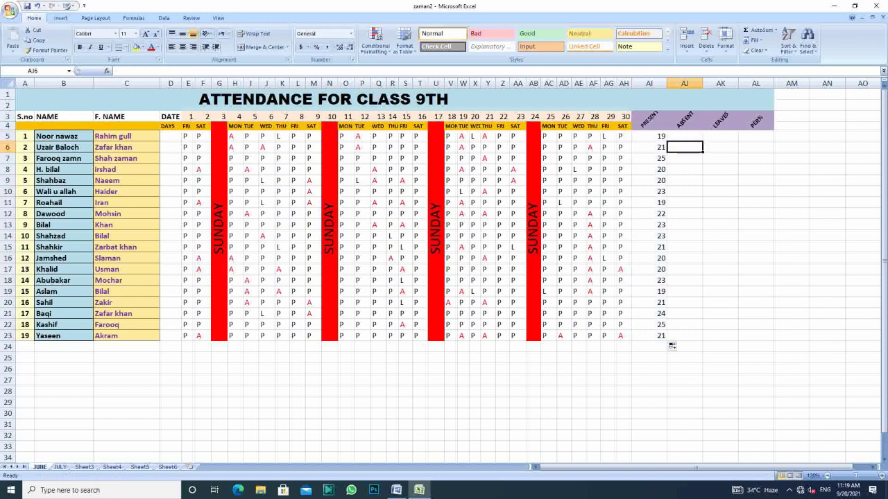
pyautogui.doubleClick(643, 136)
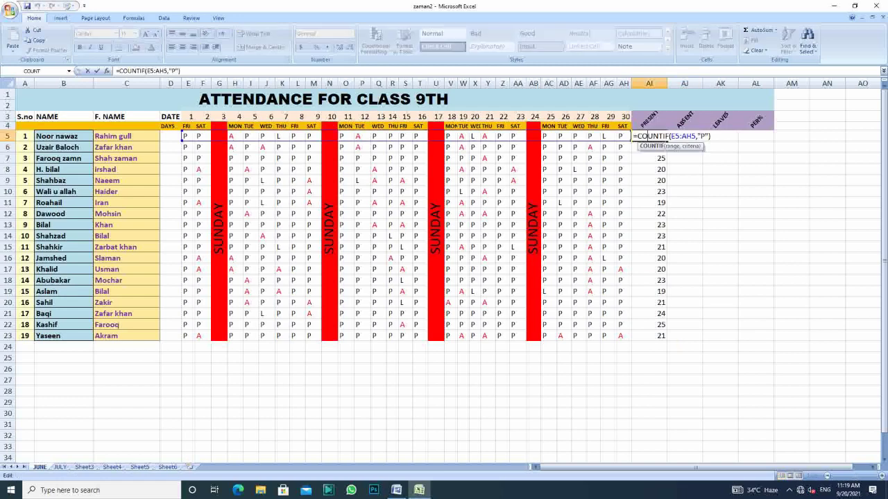
pyautogui.click(685, 180)
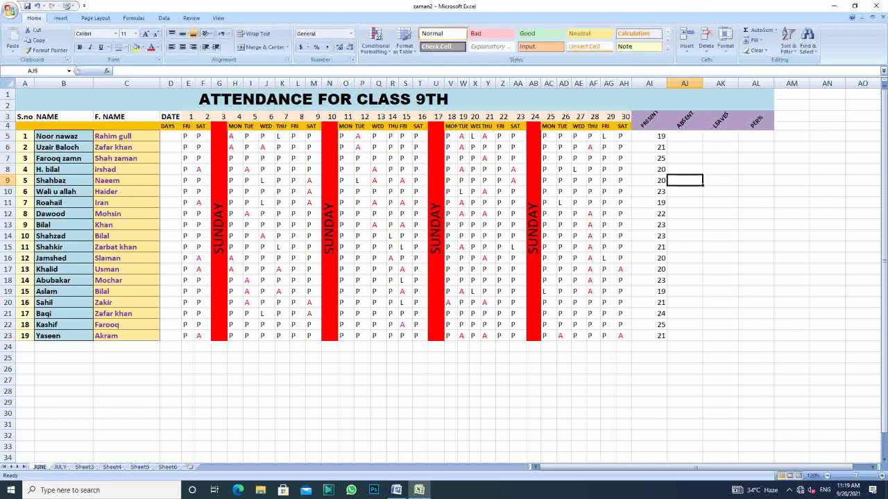
pyautogui.click(650, 213)
pyautogui.press('F2')
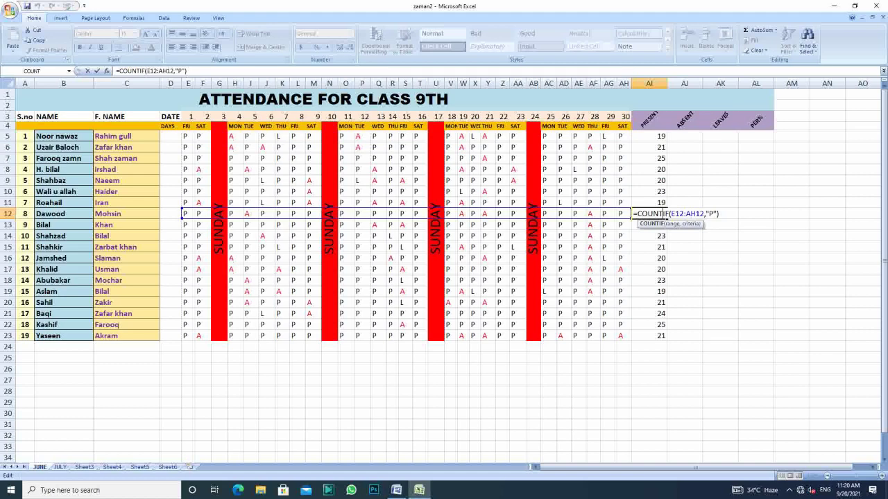
pyautogui.click(684, 247)
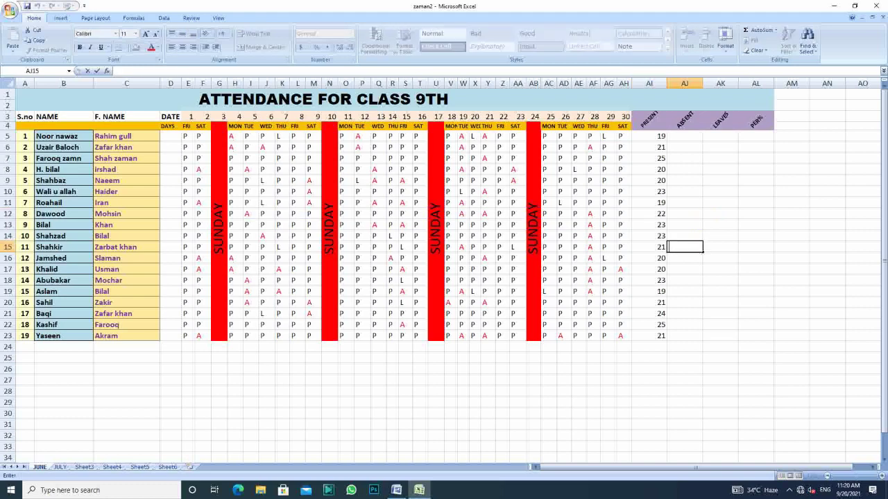
pyautogui.click(684, 136)
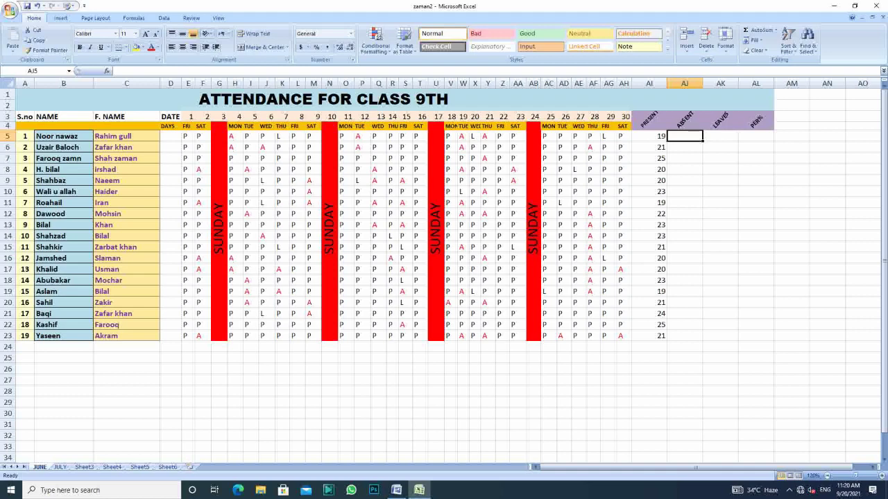
# - Enter =COUNTTIF(E5:AH5,"A") in AJ5 as the absent count, which returns #NAME?
pyautogui.write('=CO')
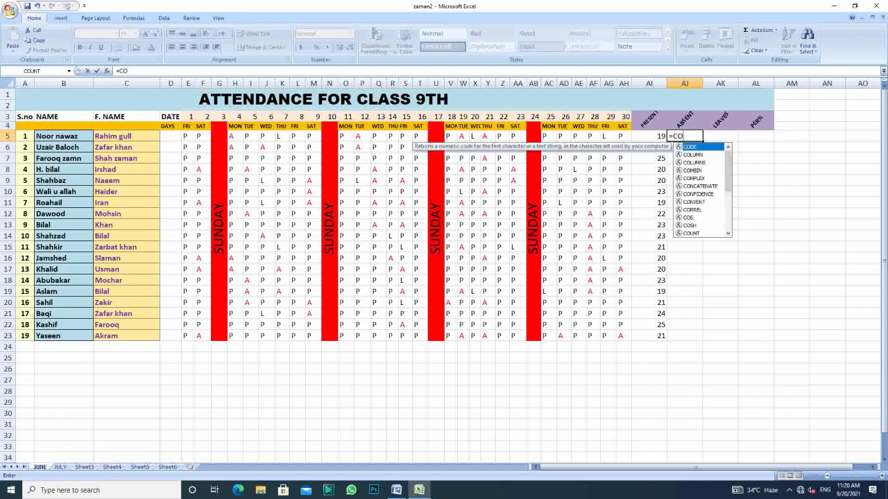
pyautogui.write('UNTTI')
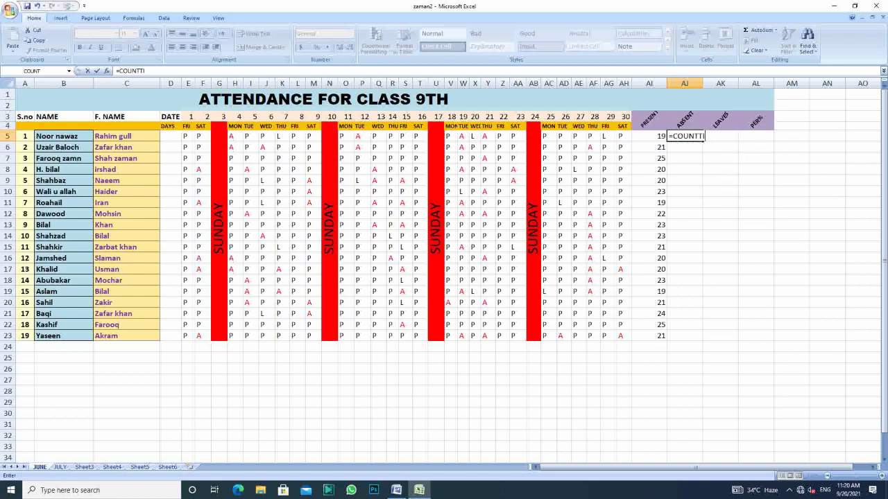
pyautogui.write('F')
pyautogui.write('(E')
pyautogui.click(186, 136)
pyautogui.write(':')
pyautogui.write('A')
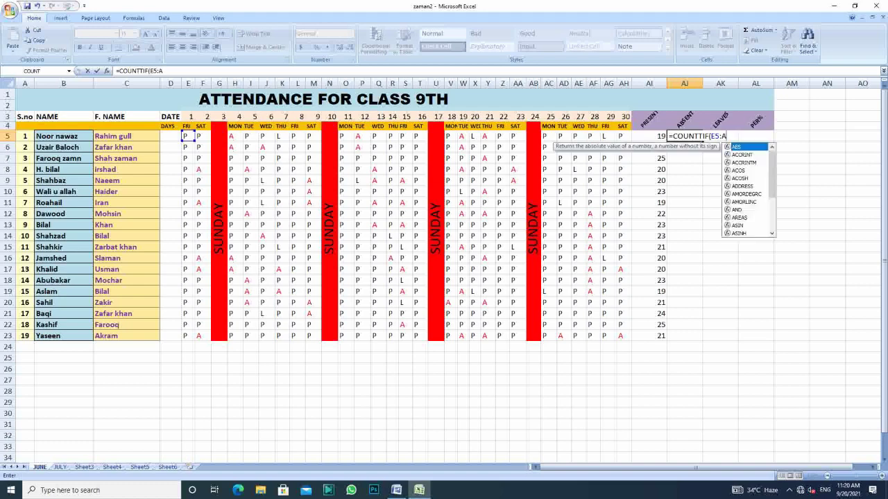
pyautogui.write('H5,')
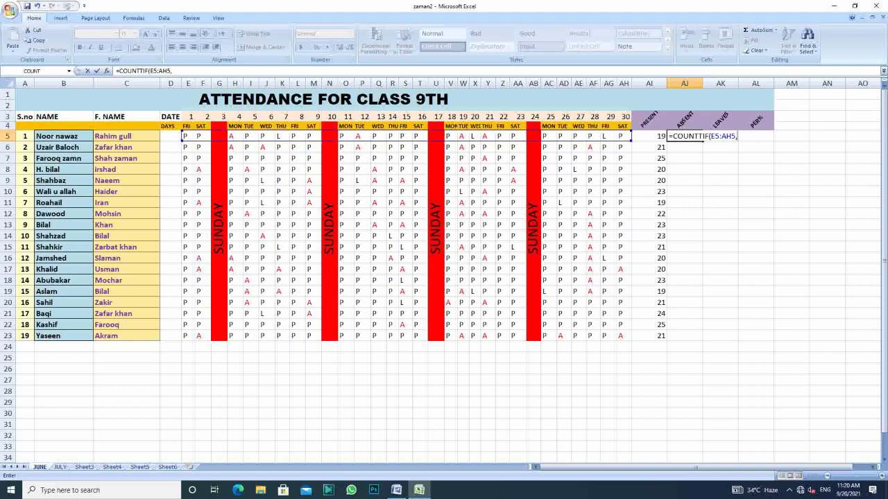
pyautogui.write('"')
pyautogui.write('A')
pyautogui.write('"')
pyautogui.write(')')
pyautogui.press('Return')
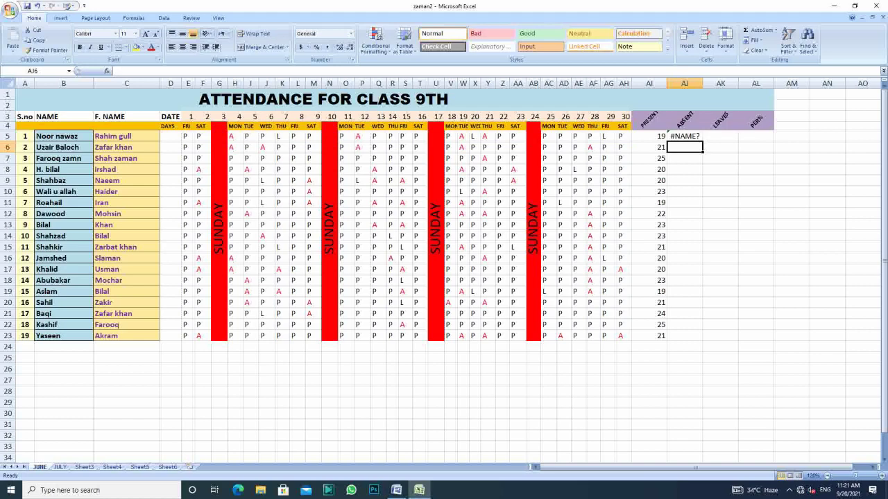
# - Correct the AJ5 formula to =COUNTIF(E5:AH5,"A") by removing the extra T
pyautogui.doubleClick(687, 136)
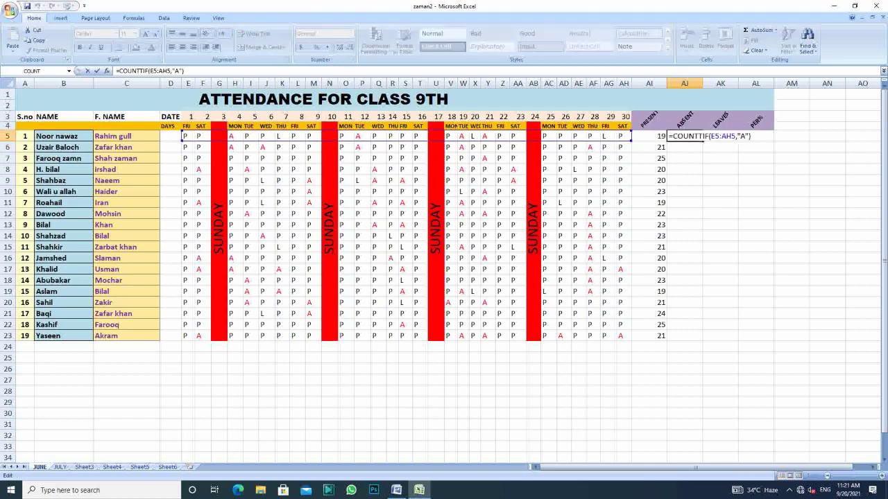
pyautogui.press('BackSpace')
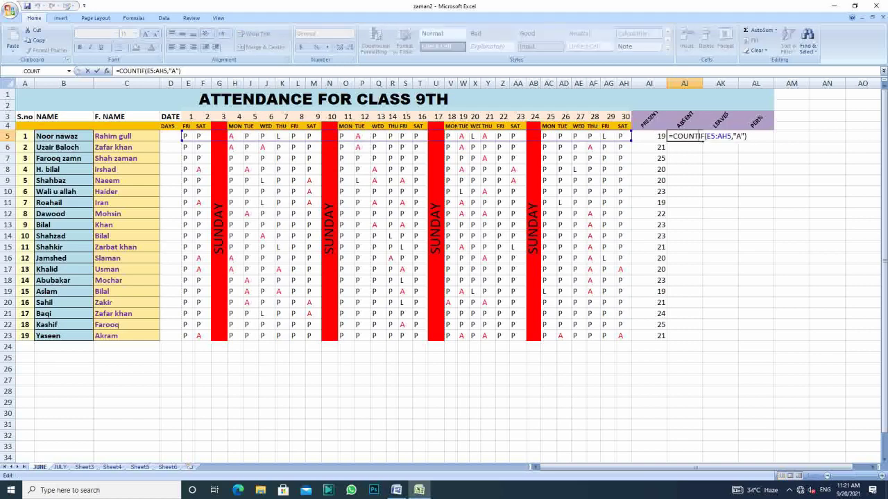
pyautogui.press('Return')
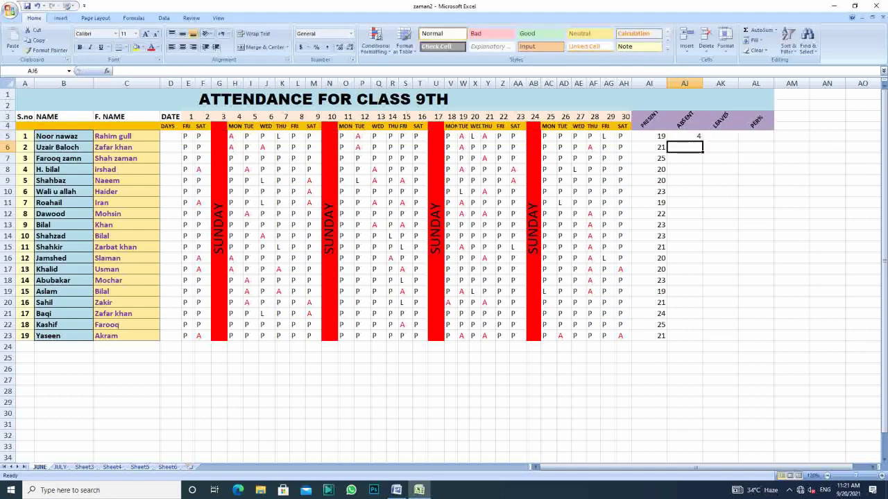
pyautogui.click(685, 136)
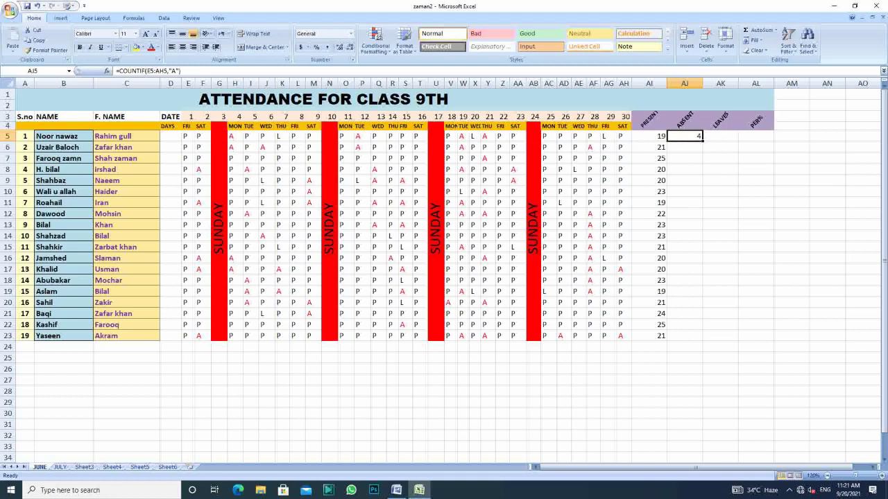
pyautogui.doubleClick(685, 136)
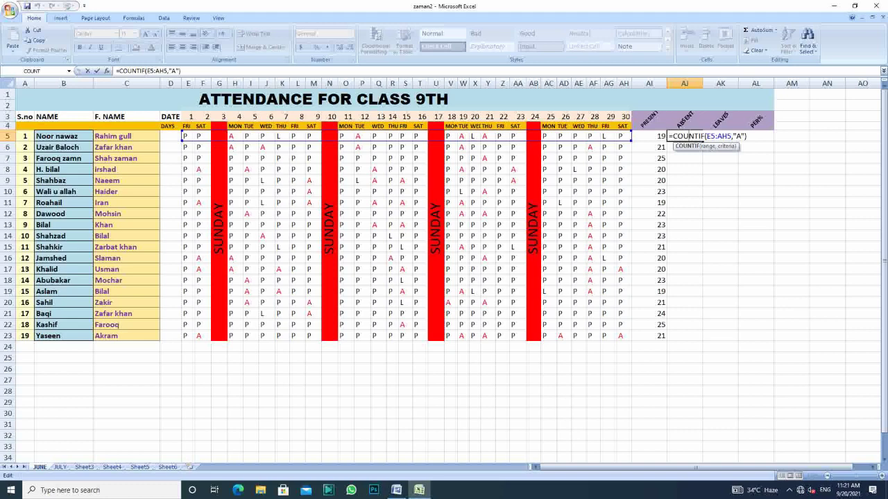
pyautogui.press('Return')
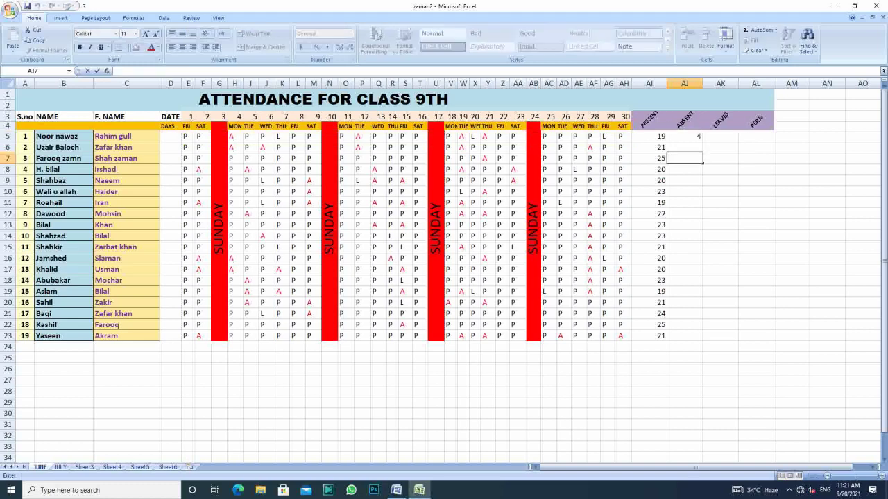
# - Copy the absent-count formula down to AJ23 for all students
pyautogui.doubleClick(703, 141)
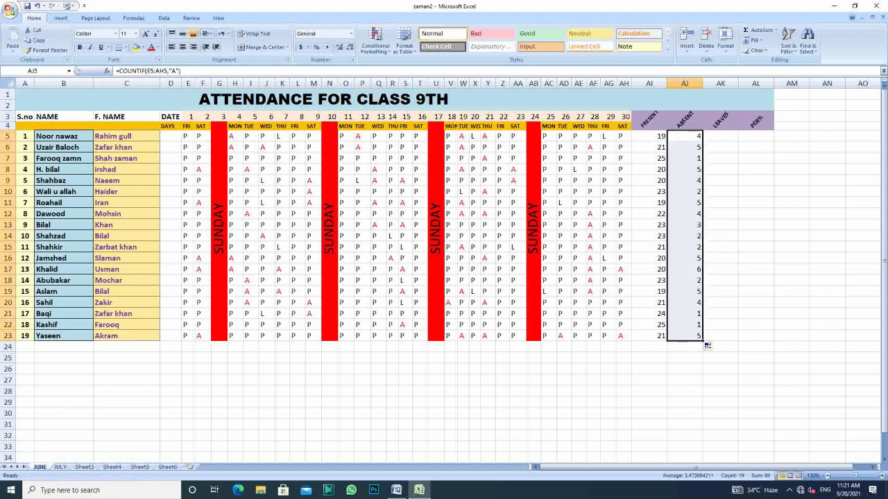
pyautogui.hotkey('ctrl', 'z')
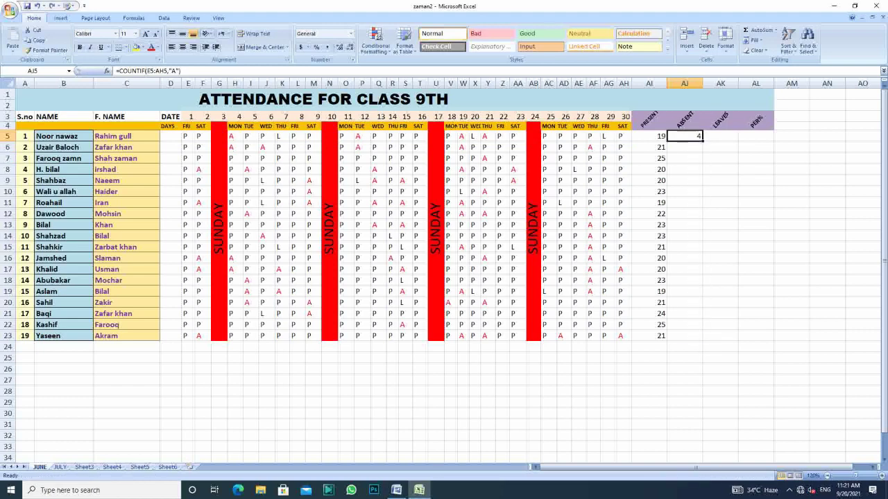
pyautogui.moveTo(702, 141); pyautogui.dragTo(703, 340)
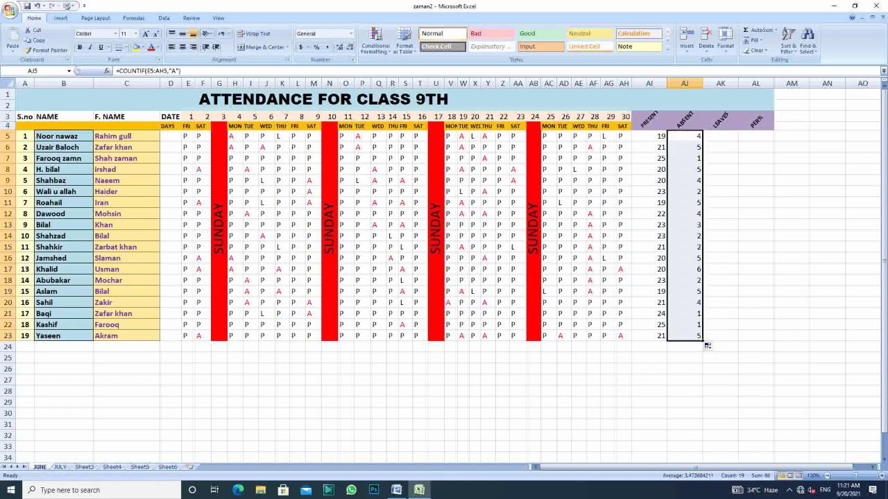
# - Enter =COUNTIF(E5:AH5,"L") in AK5, counting 3 leaves for the first student
pyautogui.click(720, 136)
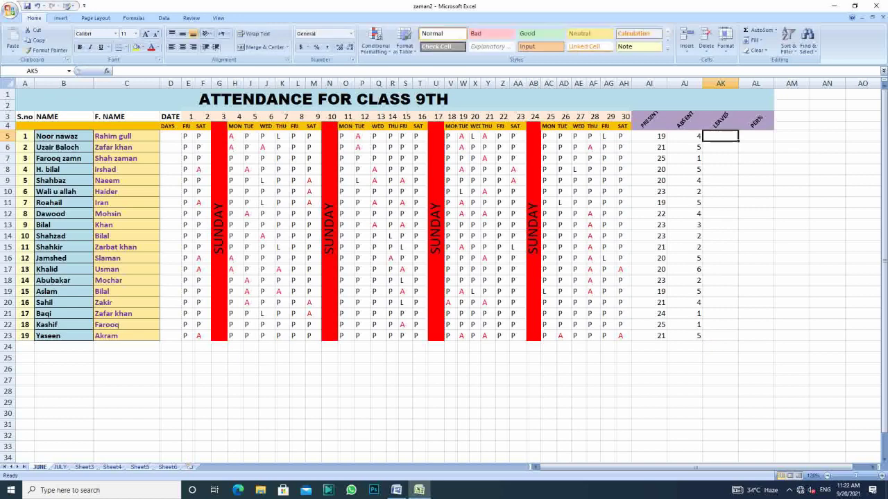
pyautogui.write('=C')
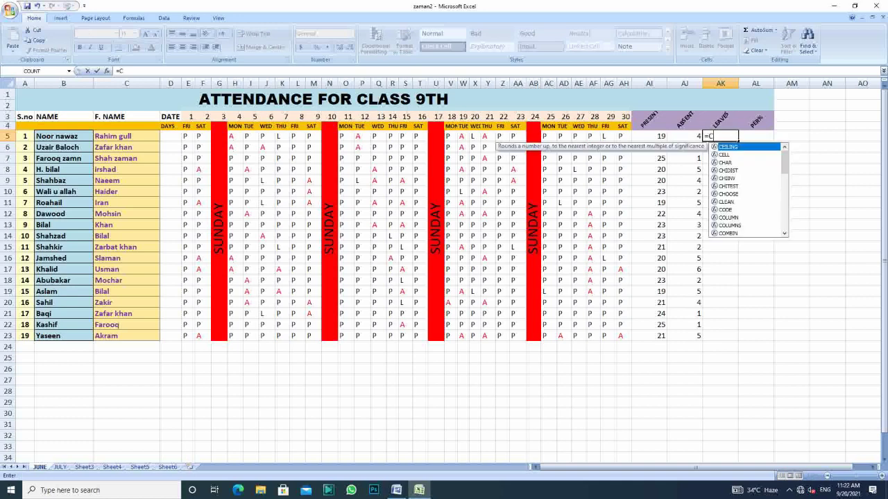
pyautogui.write('OUNT')
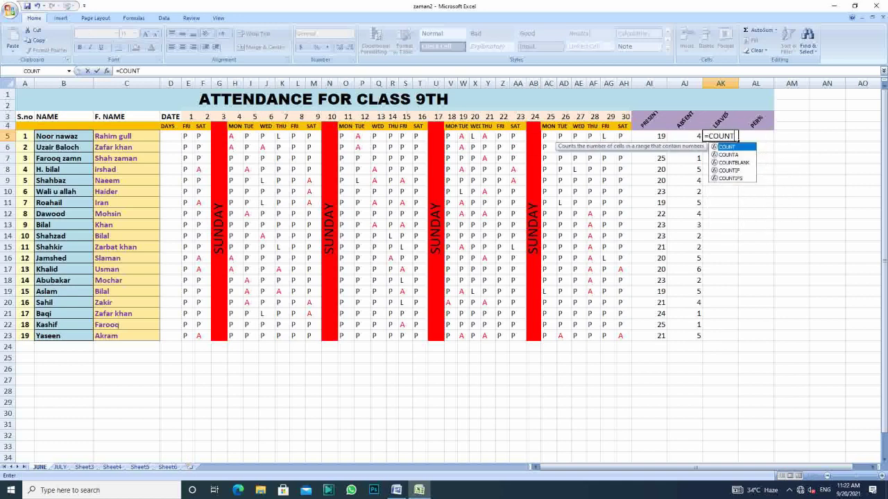
pyautogui.write('IF')
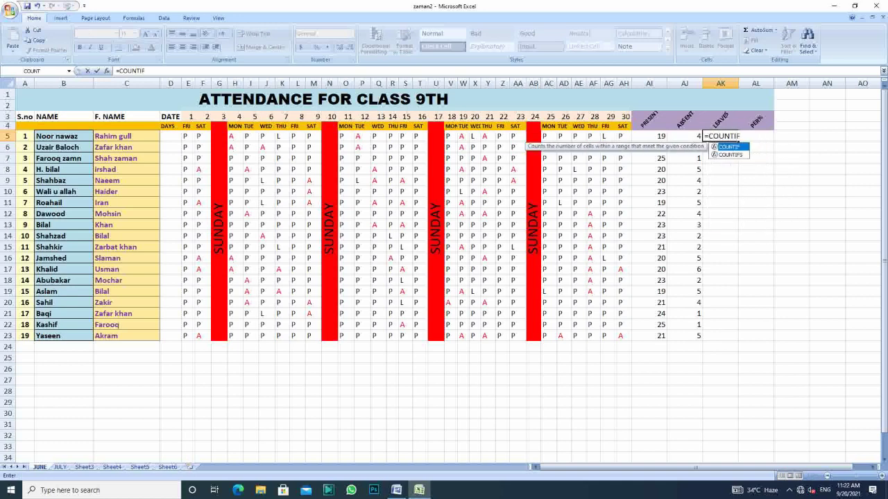
pyautogui.write('(')
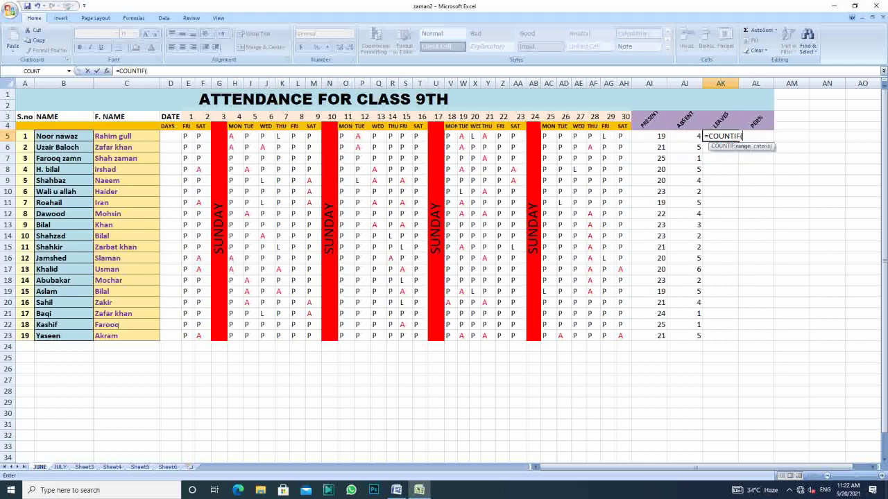
pyautogui.write('A')
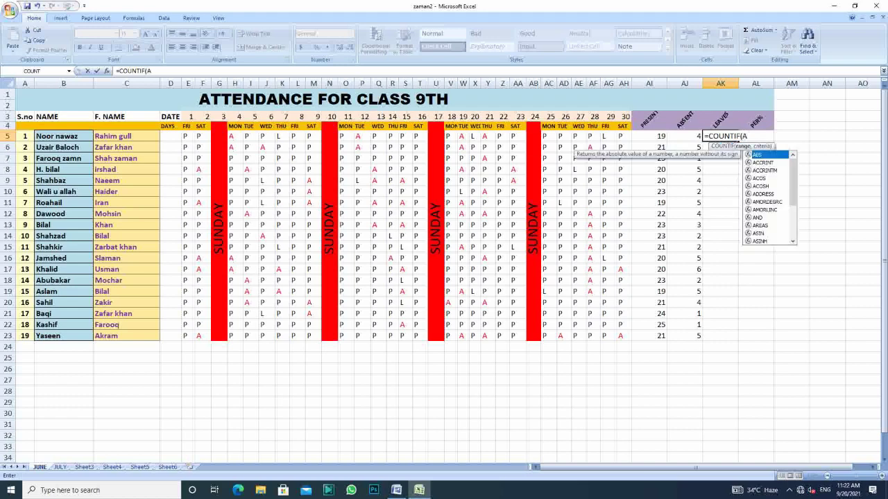
pyautogui.write('H')
pyautogui.press('BackSpace')
pyautogui.press('BackSpace')
pyautogui.click(186, 137)
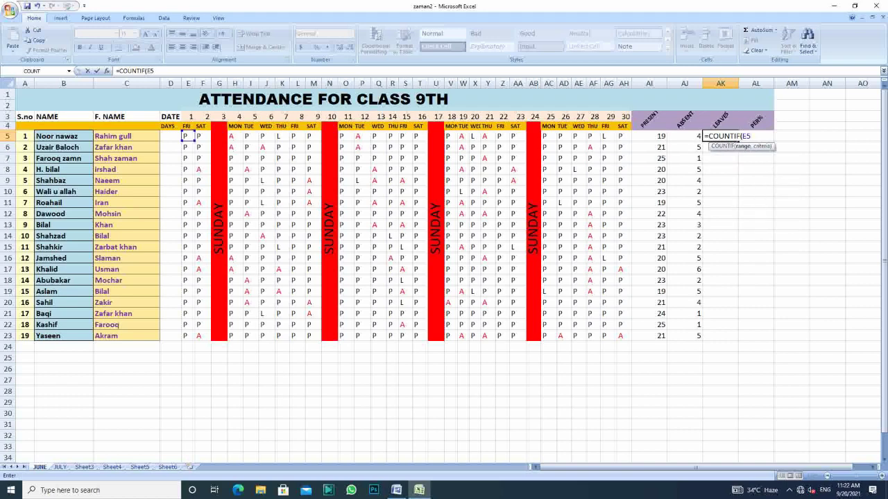
pyautogui.write(':AH')
pyautogui.write('5')
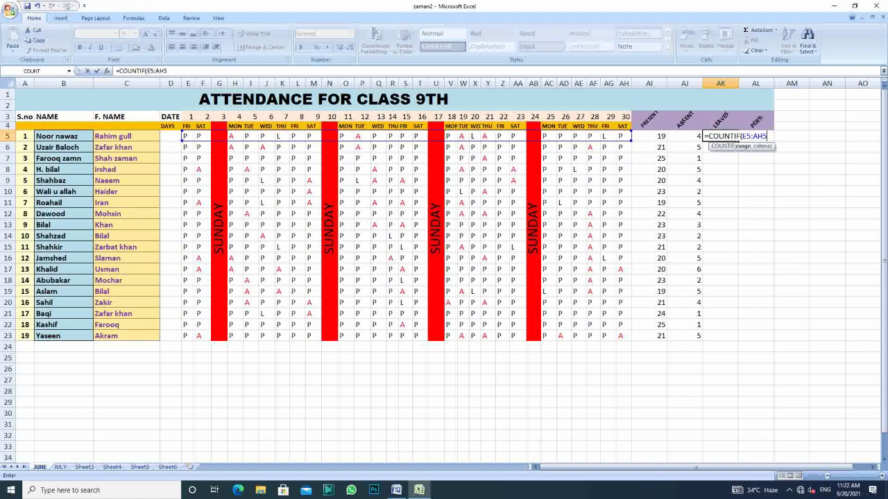
pyautogui.write(',L')
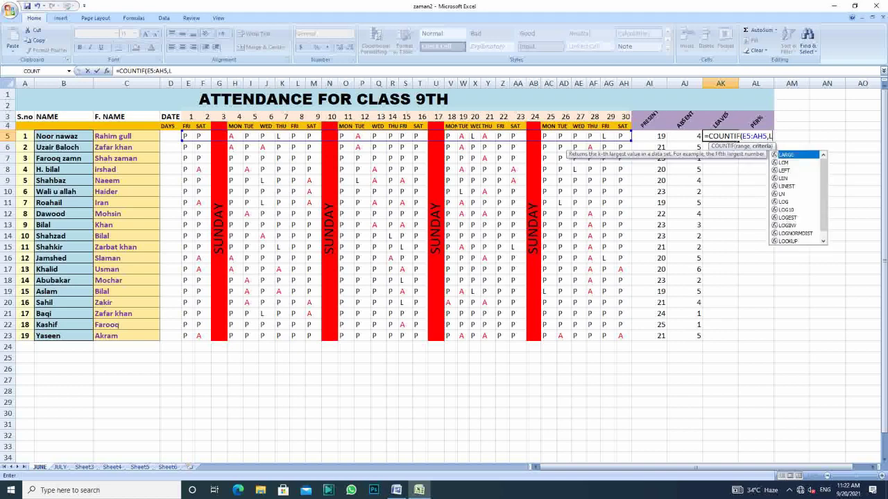
pyautogui.press('BackSpace')
pyautogui.write('"L"')
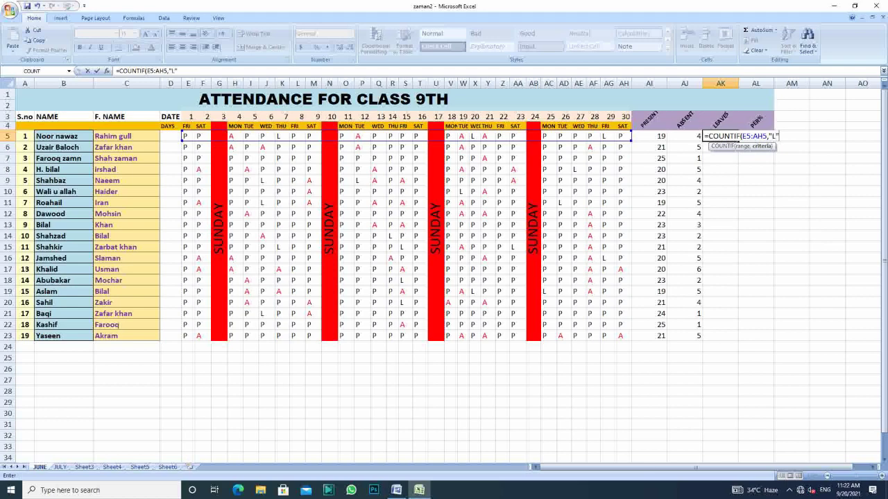
pyautogui.write(')')
pyautogui.press('Return')
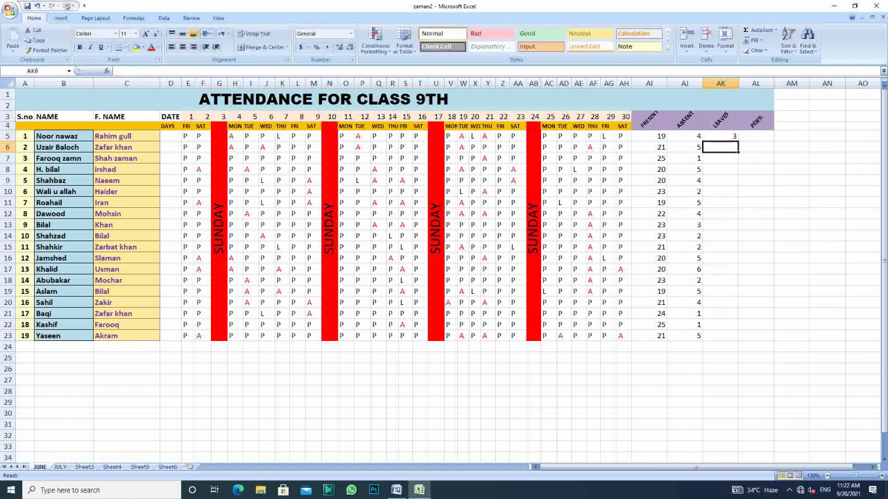
# - Confirm the L marks in K5, X5 and AG5, then fill the leaves formula down to AK23
pyautogui.click(720, 136)
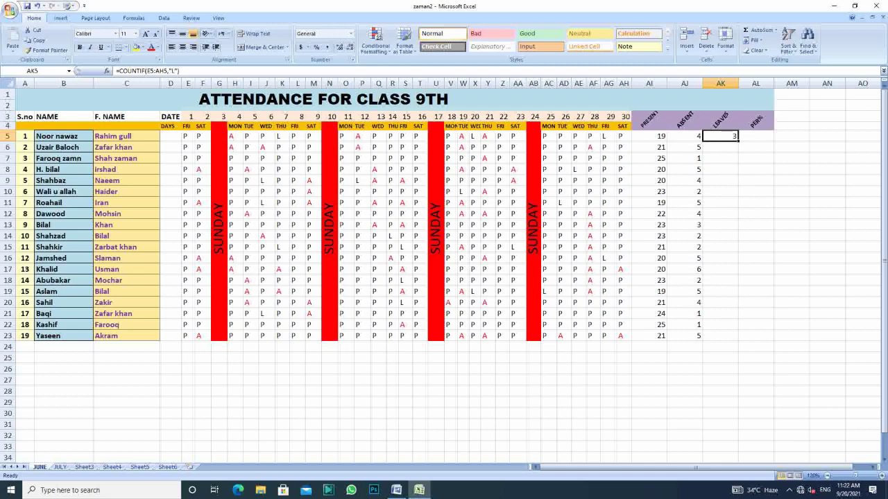
pyautogui.click(281, 136)
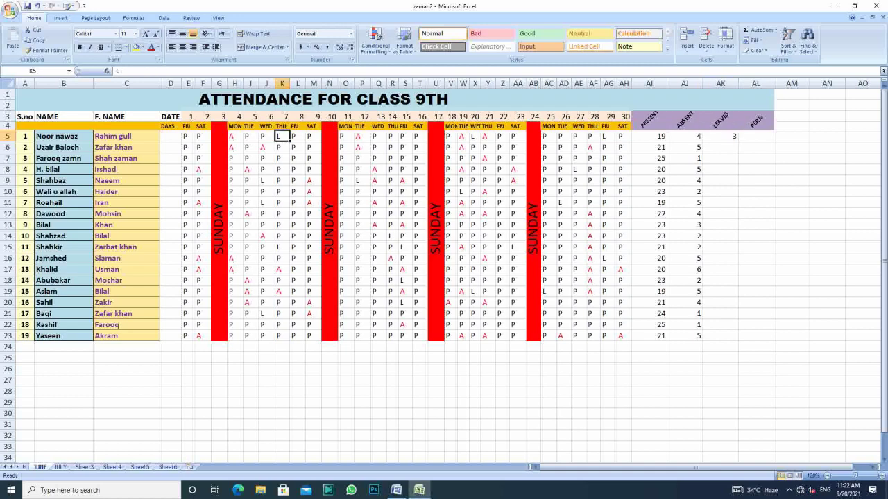
pyautogui.click(474, 136)
pyautogui.doubleClick(605, 136)
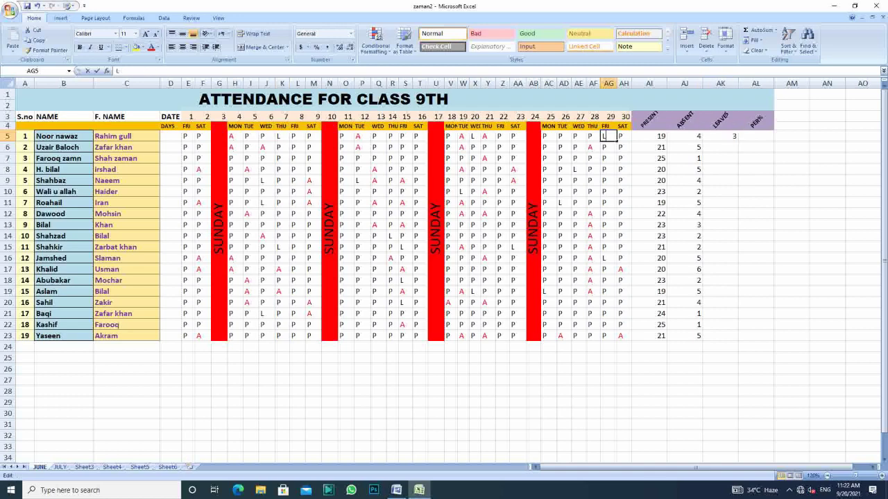
pyautogui.click(721, 136)
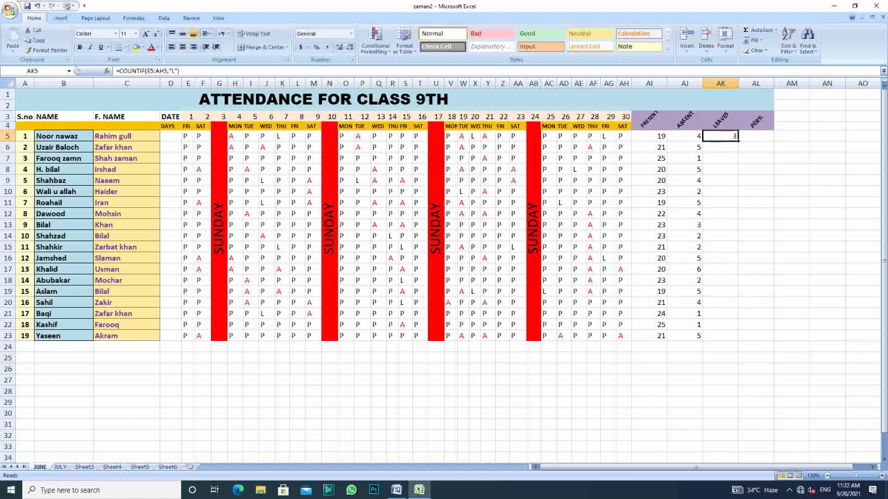
pyautogui.moveTo(738, 140); pyautogui.dragTo(738, 339)
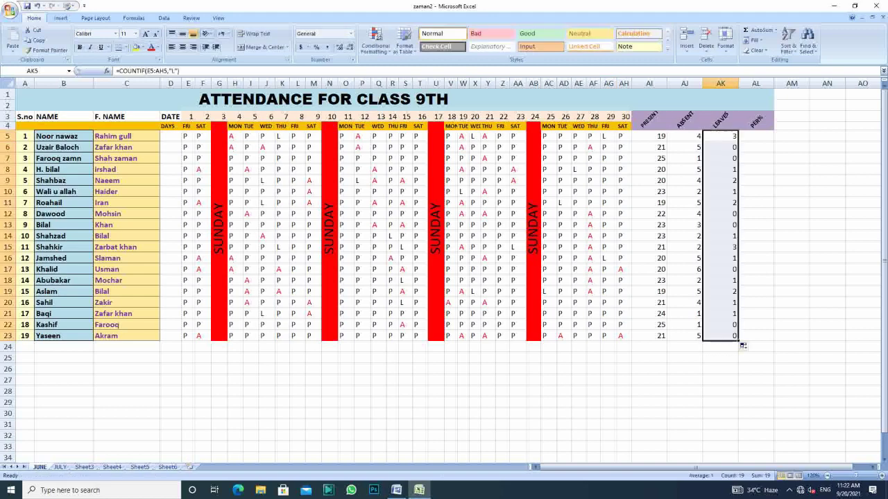
pyautogui.click(755, 180)
pyautogui.click(755, 136)
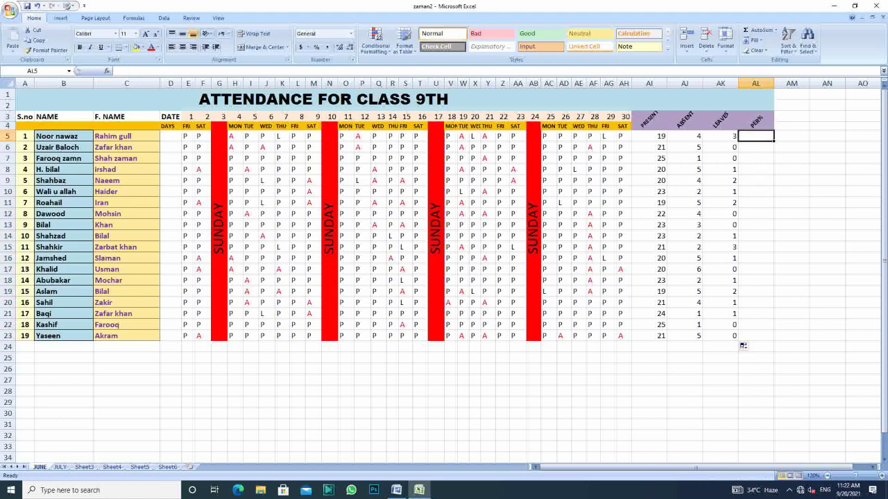
pyautogui.click(755, 147)
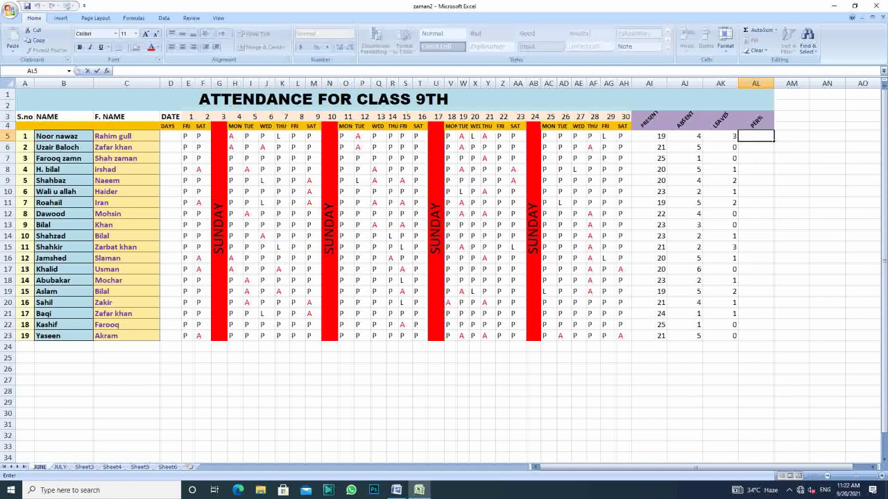
pyautogui.click(755, 136)
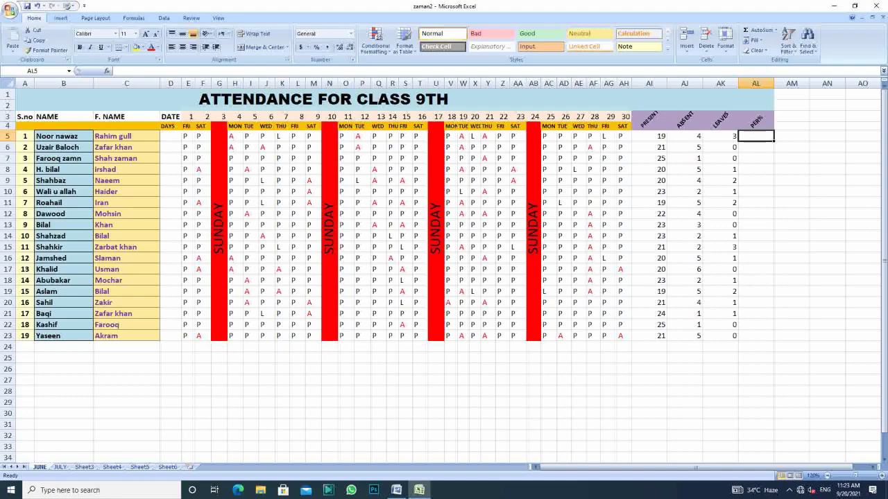
# - Type 'NO OF PRESENTS/TOTAL DAYS X 100' in a maximized blank Word document
pyautogui.click(396, 490)
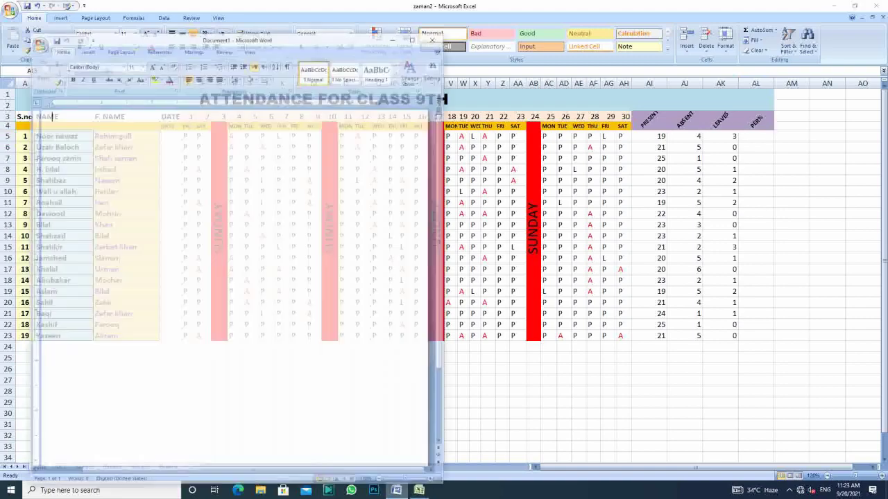
pyautogui.click(408, 6)
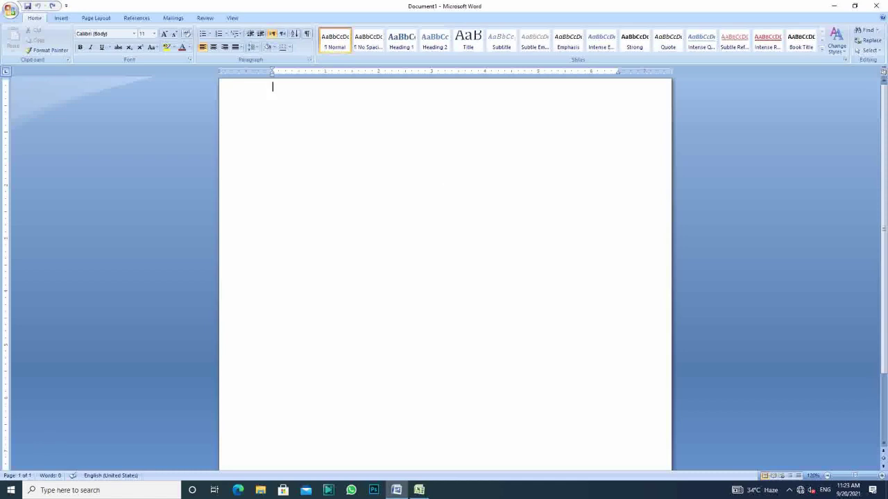
pyautogui.write('N')
pyautogui.write('O')
pyautogui.write(' OF')
pyautogui.write(' P')
pyautogui.write('RESEN')
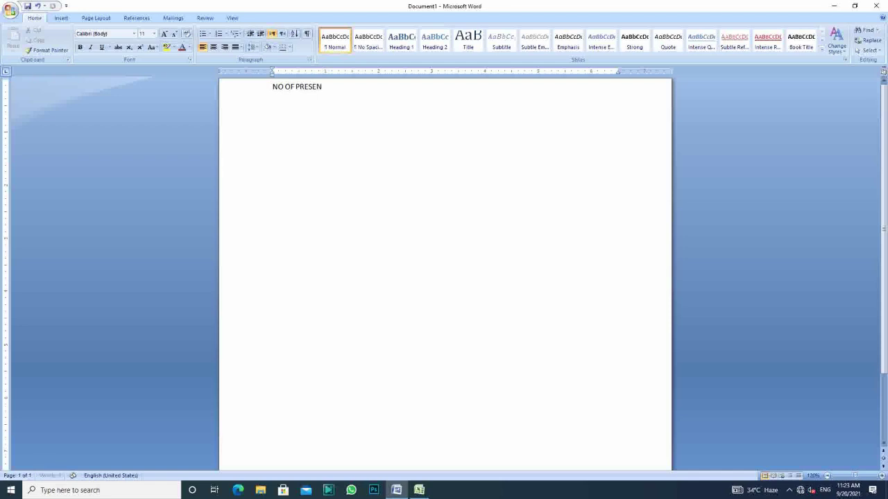
pyautogui.write('TS/')
pyautogui.write('TOTAL D')
pyautogui.write('AYS')
pyautogui.write('X')
pyautogui.press('BackSpace')
pyautogui.write('C')
pyautogui.press('BackSpace')
pyautogui.write('X 10')
pyautogui.write('0')
# - Make that line bold at 24 pt and switch back to the Excel sheet
pyautogui.hotkey('ctrl', 'shift', 'Left')
pyautogui.hotkey('ctrl', 'shift', 'Left')
pyautogui.hotkey('ctrl', 'shift', 'Left')
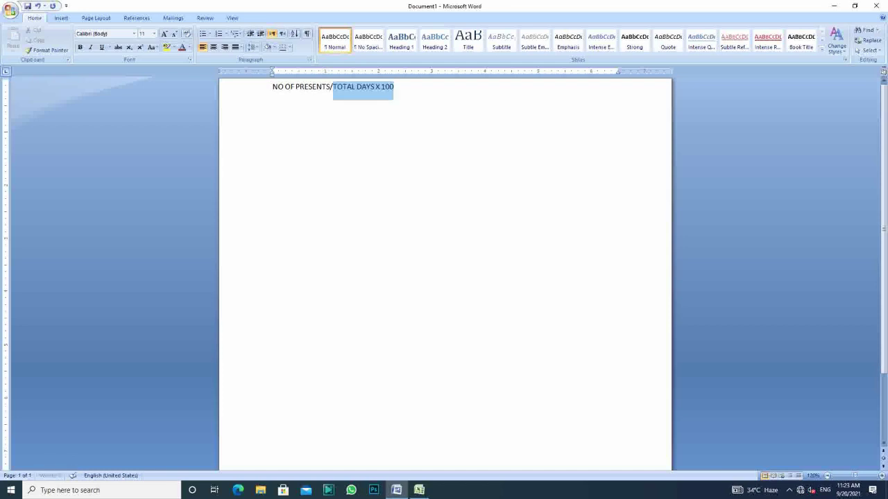
pyautogui.hotkey('shift', 'Home')
pyautogui.hotkey('ctrl', 'b')
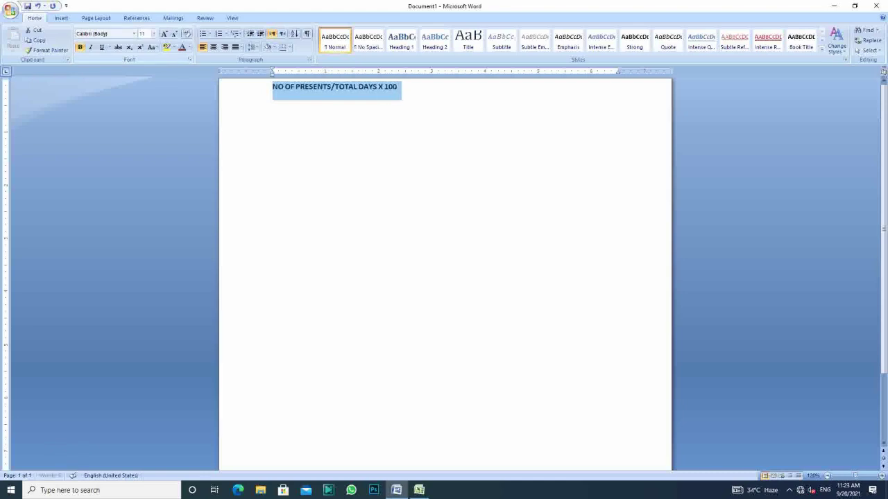
pyautogui.hotkey('ctrl', 'shift', '.')
pyautogui.hotkey('ctrl', 'shift', '.')
pyautogui.hotkey('ctrl', 'shift', '.')
pyautogui.hotkey('ctrl', 'shift', '.')
pyautogui.hotkey('ctrl', 'shift', '.')
pyautogui.hotkey('ctrl', 'shift', '.')
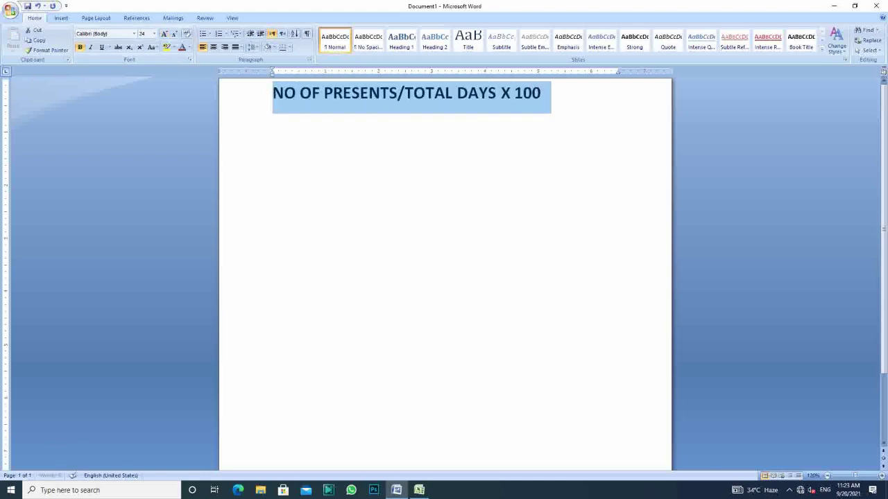
pyautogui.hotkey('alt', 'Tab')
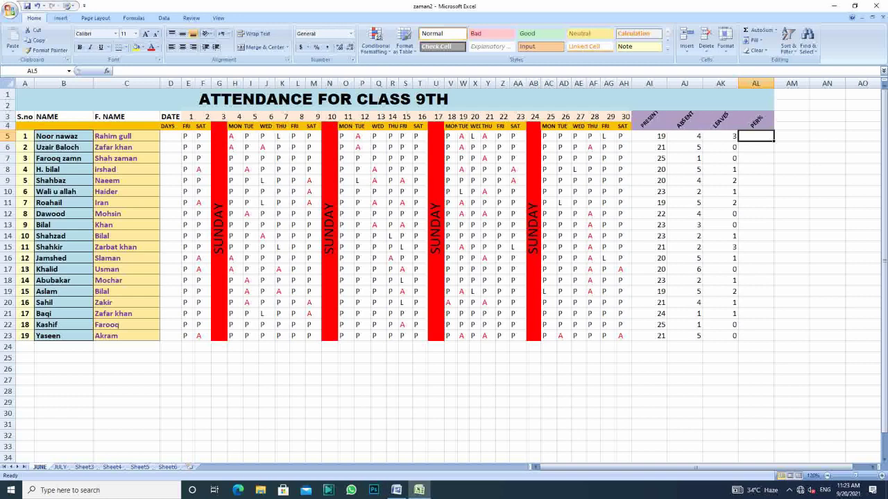
# - Enter =AI5/30*100 in AL5, giving 63.3333 percent for the first student
pyautogui.write('=')
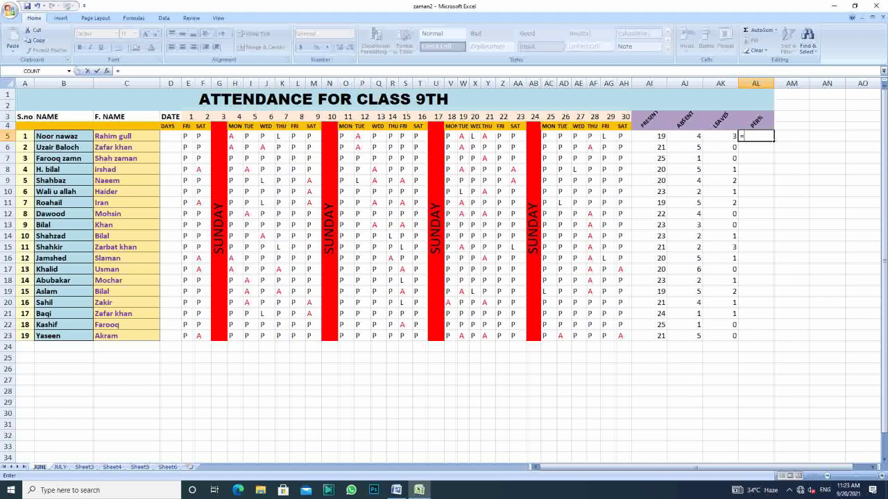
pyautogui.write('AI')
pyautogui.write('/')
pyautogui.write('3')
pyautogui.write('0')
pyautogui.click(747, 136)
pyautogui.write('5')
pyautogui.write('*10')
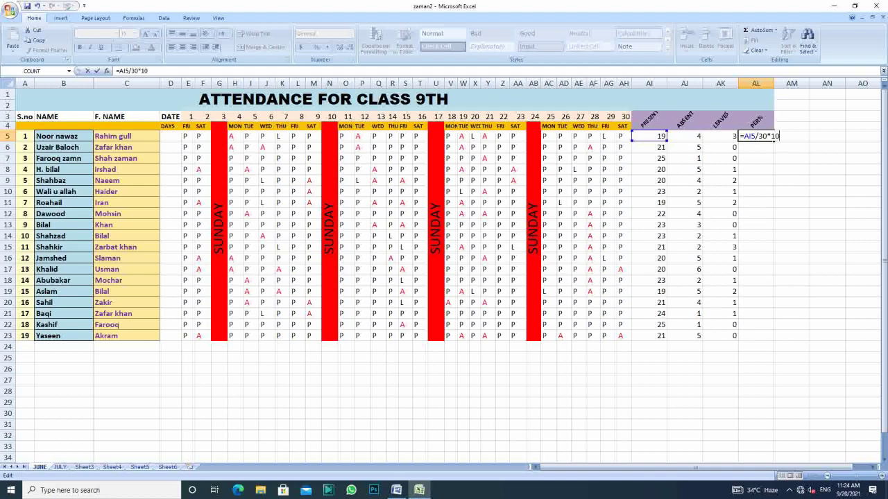
pyautogui.write('0')
pyautogui.press('Return')
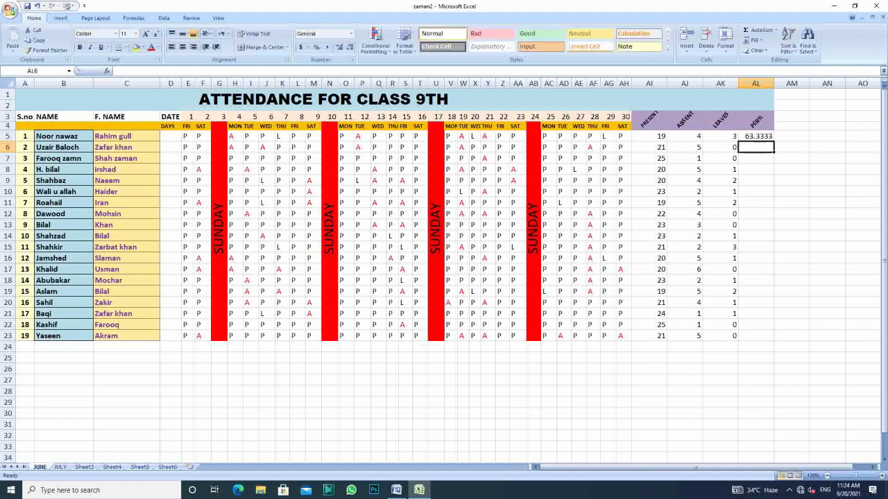
# - Fill the percentage formula down AL5:AL23 and check the last student's formula
pyautogui.click(755, 136)
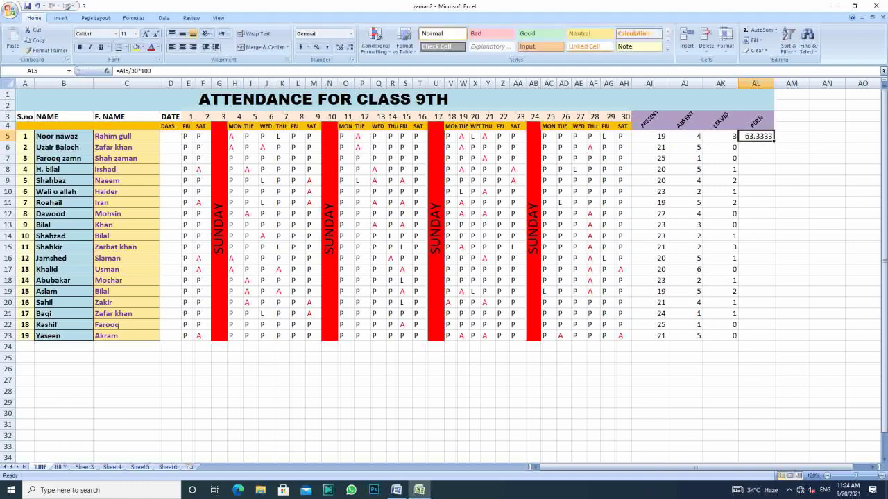
pyautogui.doubleClick(774, 141)
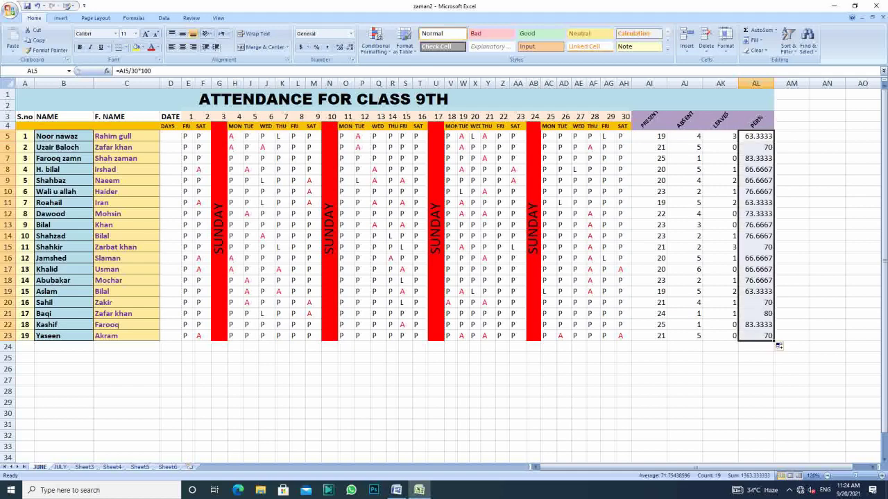
pyautogui.hotkey('ctrl', 'z')
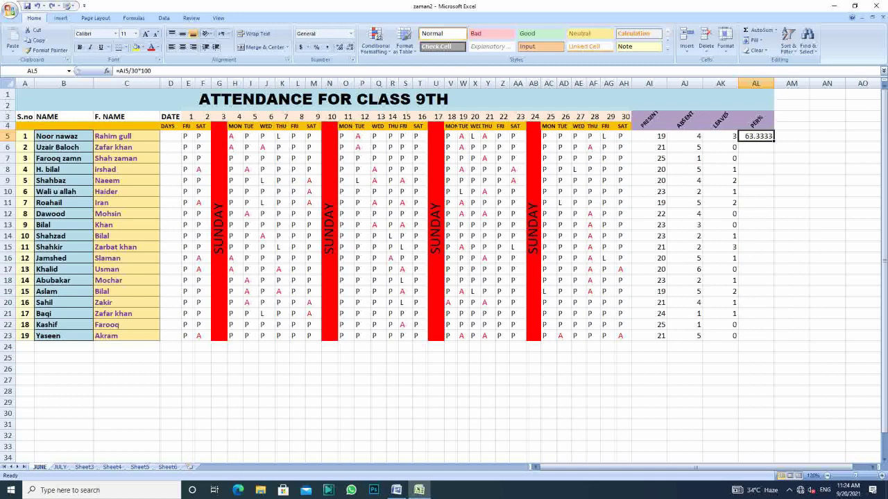
pyautogui.moveTo(774, 142); pyautogui.dragTo(774, 340)
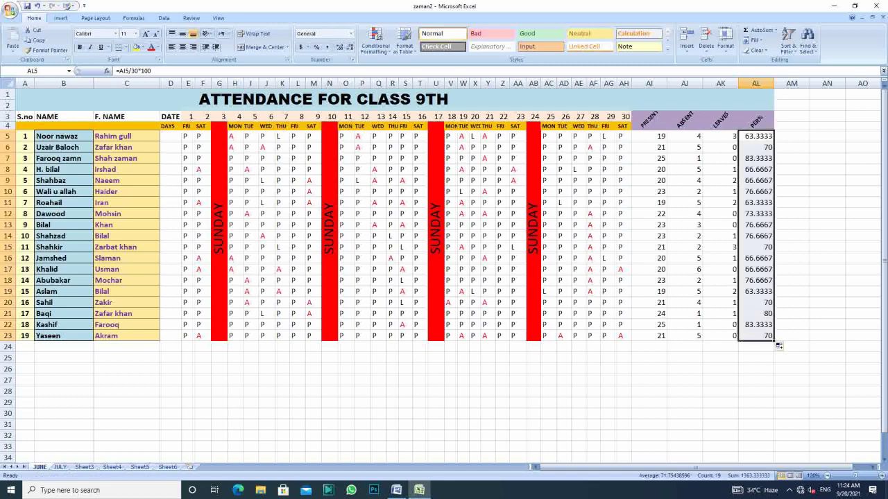
pyautogui.click(756, 379)
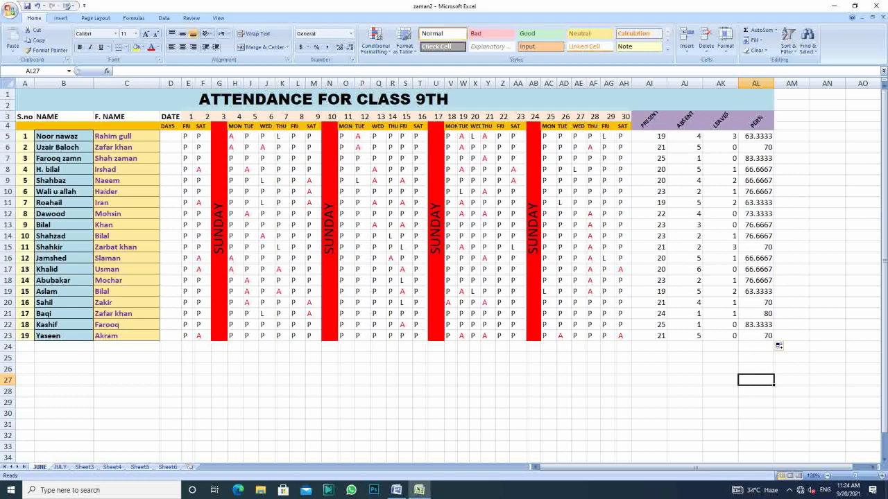
pyautogui.doubleClick(753, 335)
pyautogui.click(827, 258)
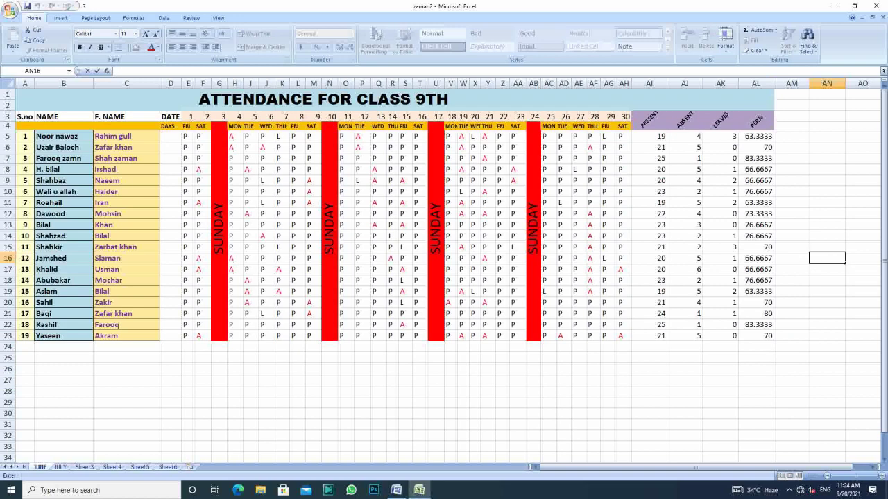
pyautogui.click(755, 346)
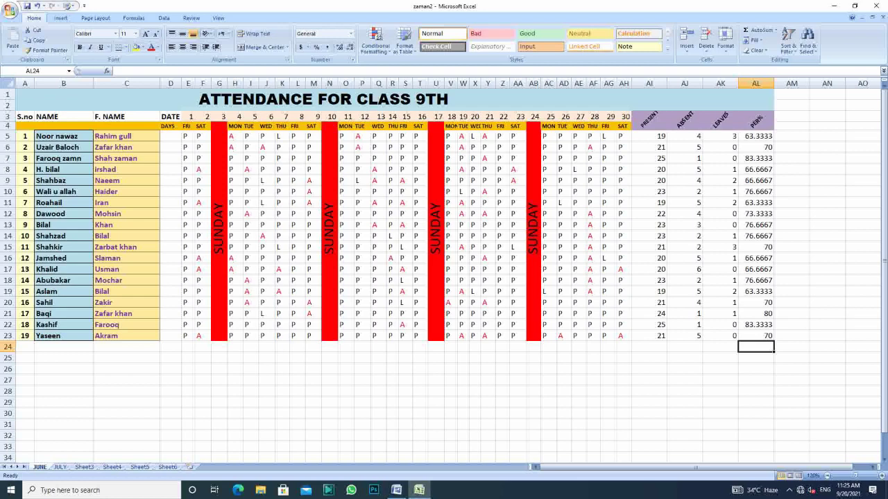
pyautogui.click(720, 347)
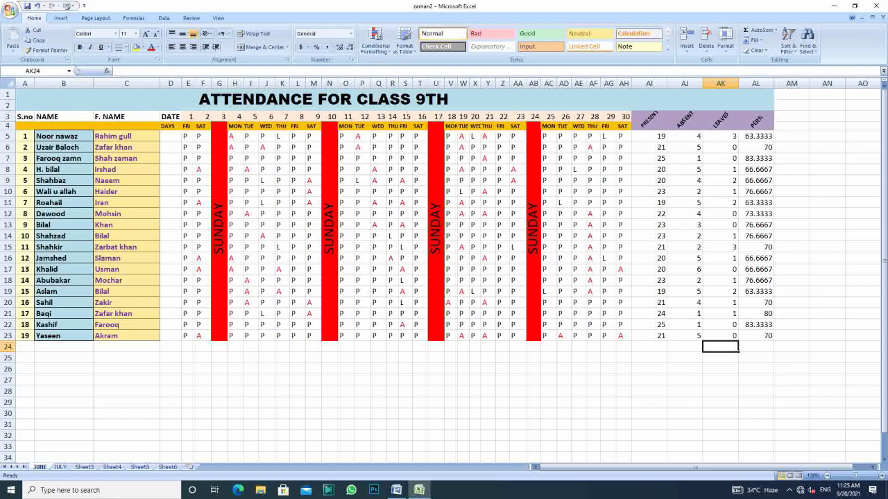
pyautogui.click(685, 347)
pyautogui.click(649, 347)
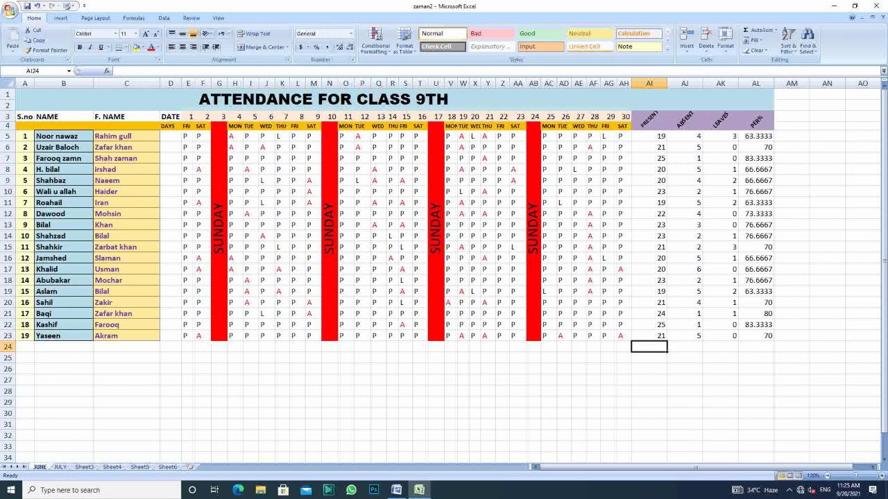
pyautogui.click(282, 346)
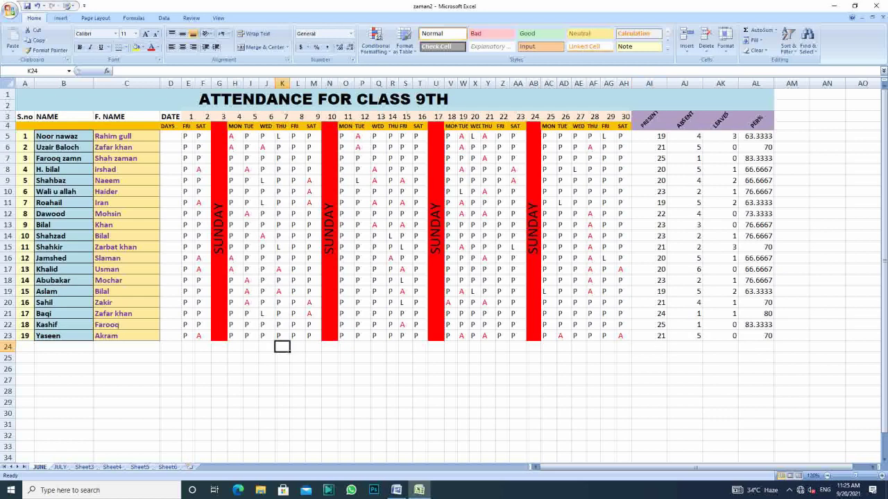
pyautogui.click(281, 358)
pyautogui.click(296, 368)
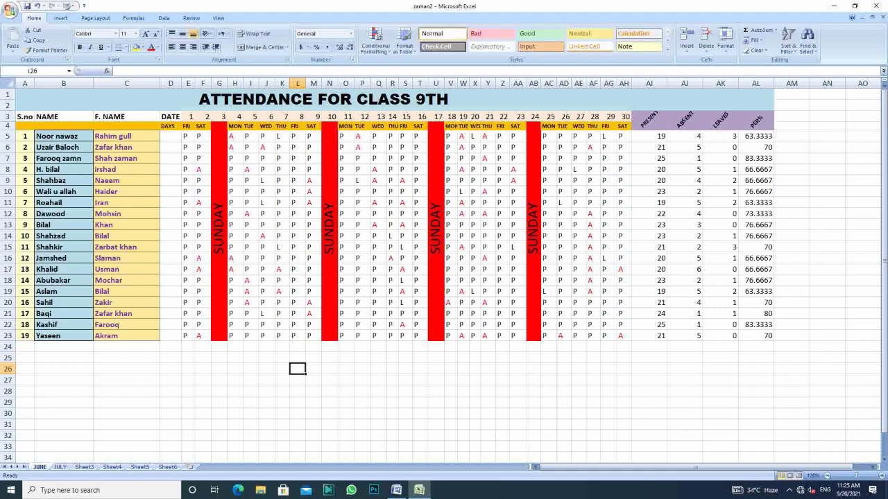
pyautogui.click(649, 136)
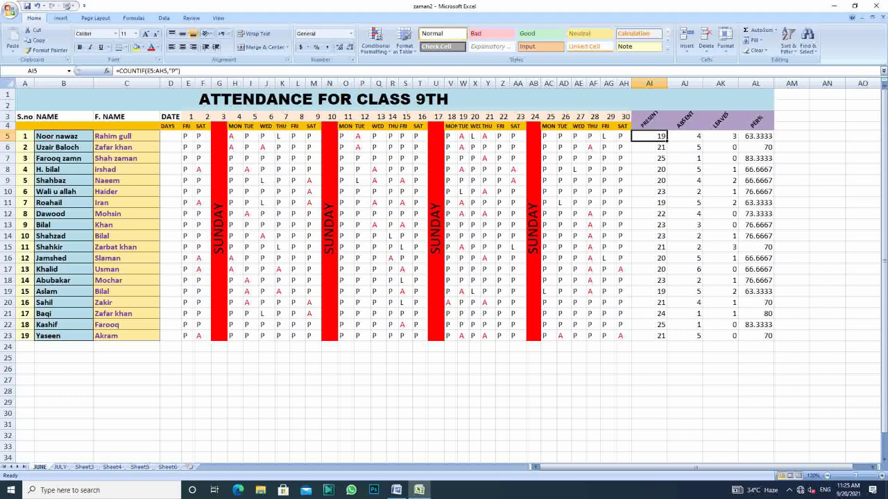
pyautogui.click(624, 358)
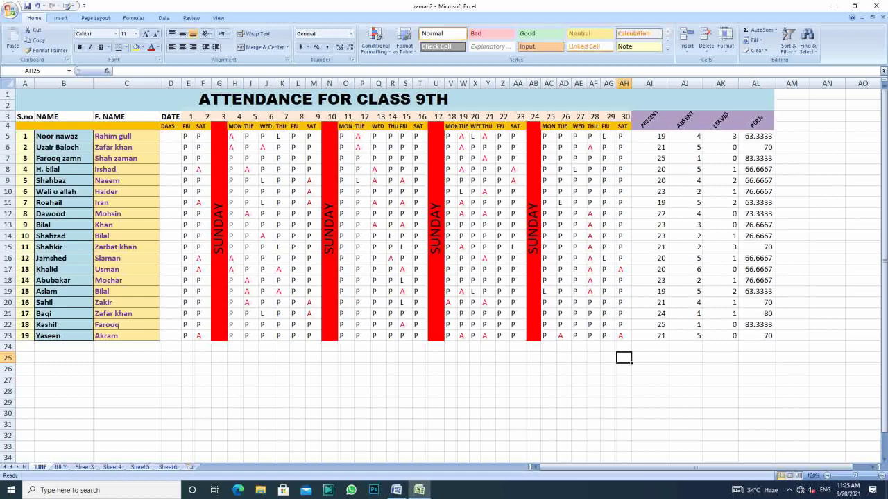
pyautogui.click(517, 369)
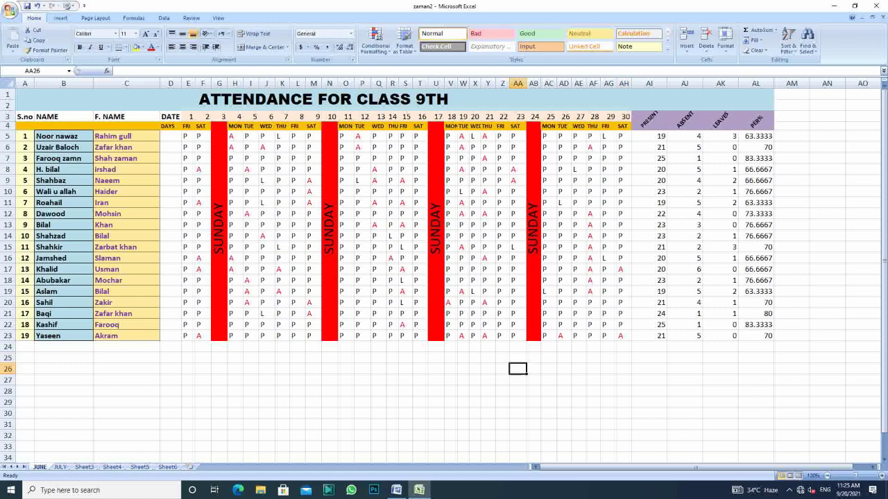
pyautogui.click(463, 368)
pyautogui.click(450, 358)
pyautogui.click(420, 358)
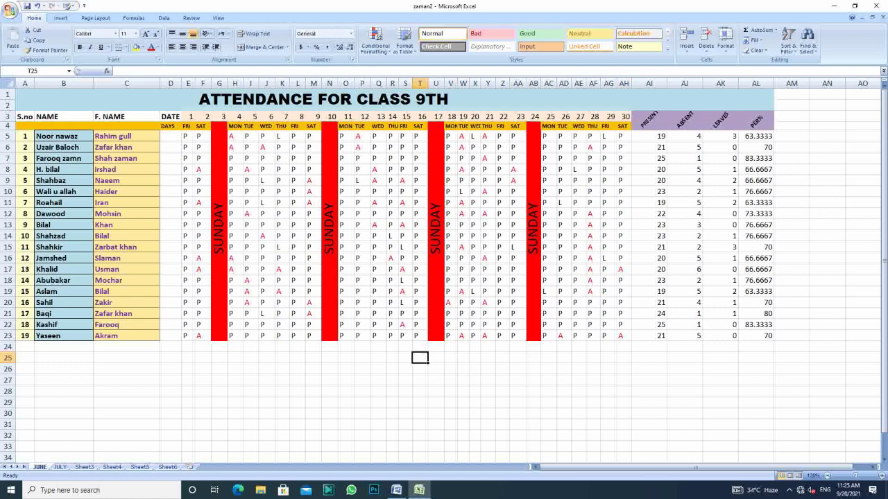
pyautogui.click(378, 357)
pyautogui.click(362, 357)
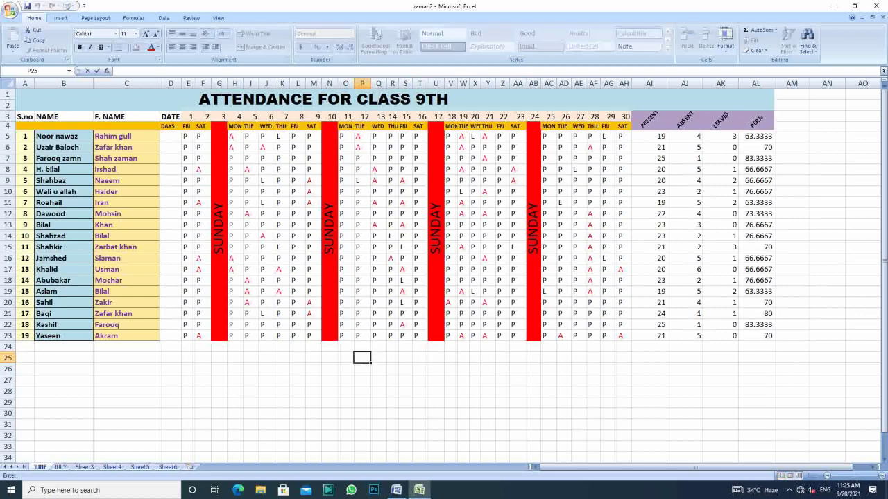
pyautogui.click(361, 379)
pyautogui.click(405, 379)
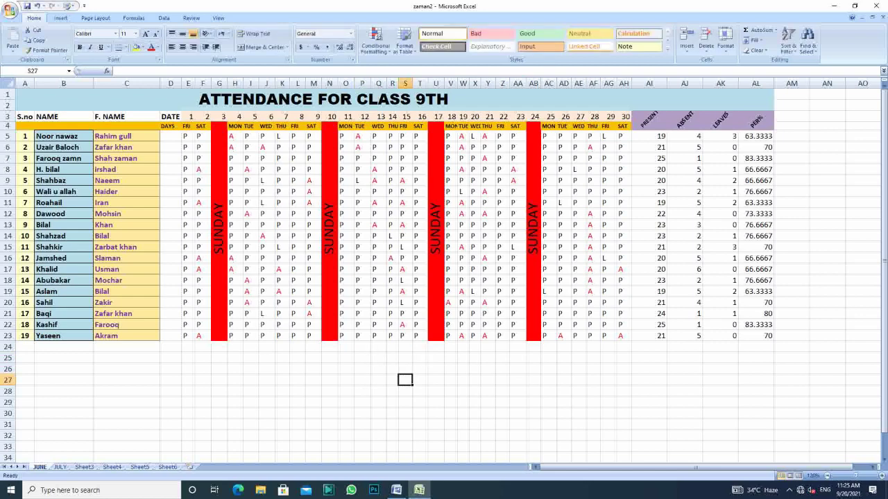